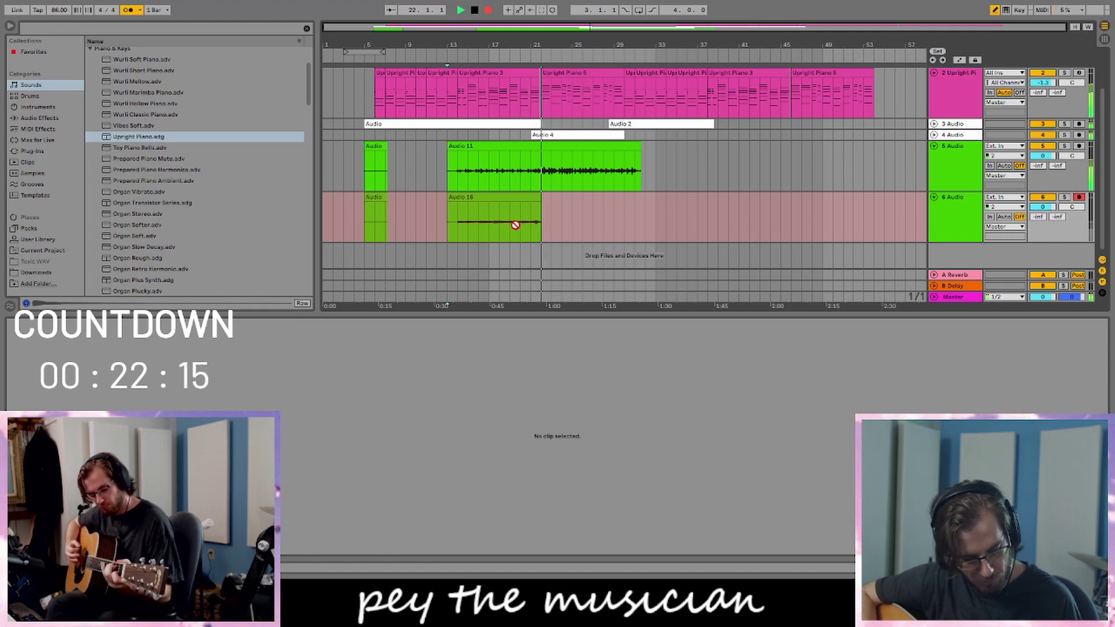
# - Finish recording the guitar takes on tracks 6 Audio and 7 Audio
pyautogui.press('space')
pyautogui.moveTo(498, 44); pyautogui.dragTo(498, 117)
pyautogui.moveTo(671, 45); pyautogui.dragTo(657, 97)
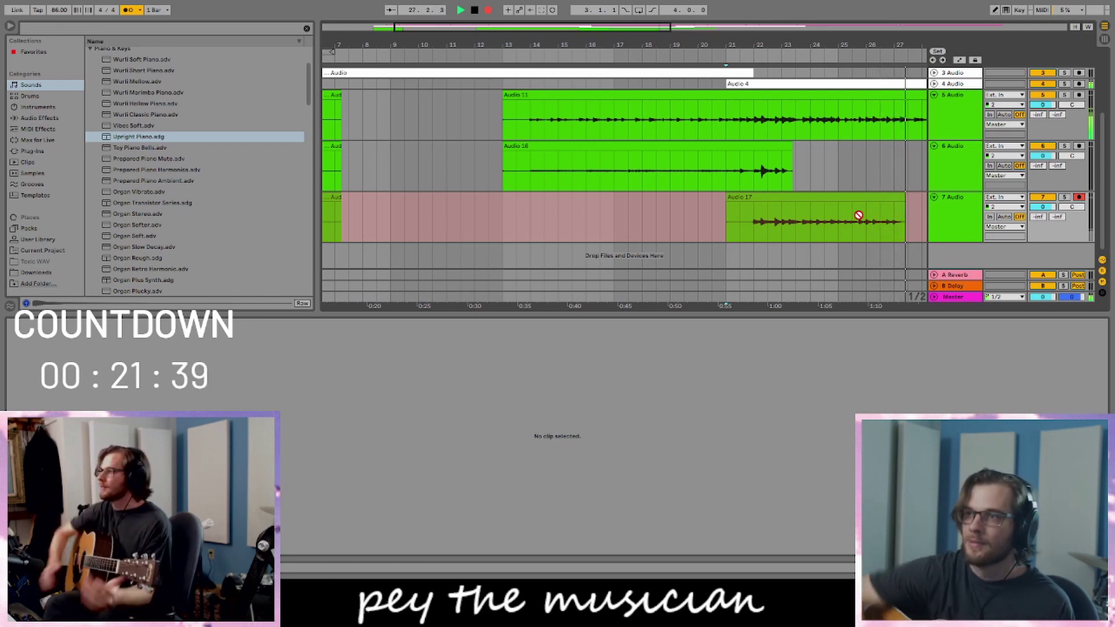
pyautogui.press('space')
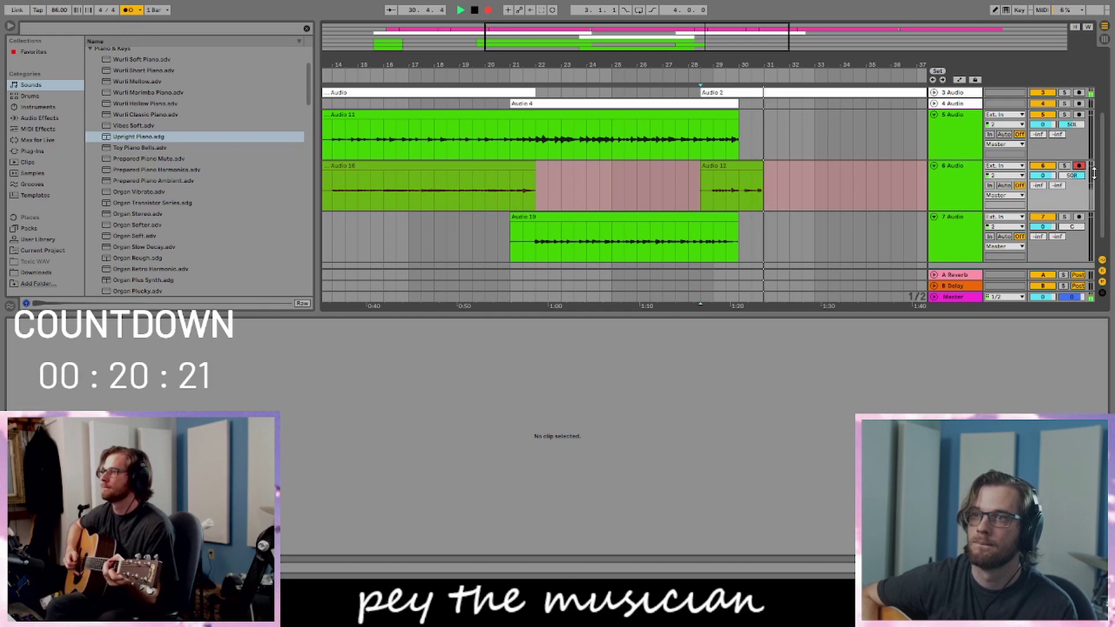
# - Delete the surplus recorded audio at the end of track 6 and adjust the join between its guitar clips to bar 22
pyautogui.press('space')
pyautogui.moveTo(815, 190); pyautogui.dragTo(675, 208)
pyautogui.press('Delete')
pyautogui.press('Delete')
pyautogui.moveTo(507, 167); pyautogui.dragTo(533, 166)
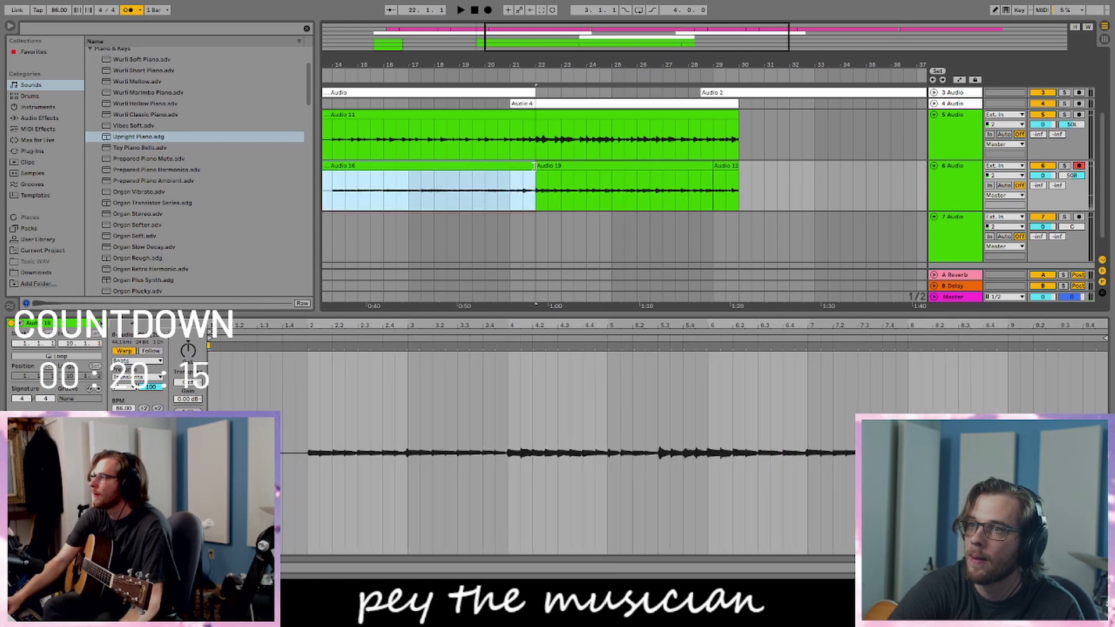
pyautogui.click(502, 199)
pyautogui.press('space')
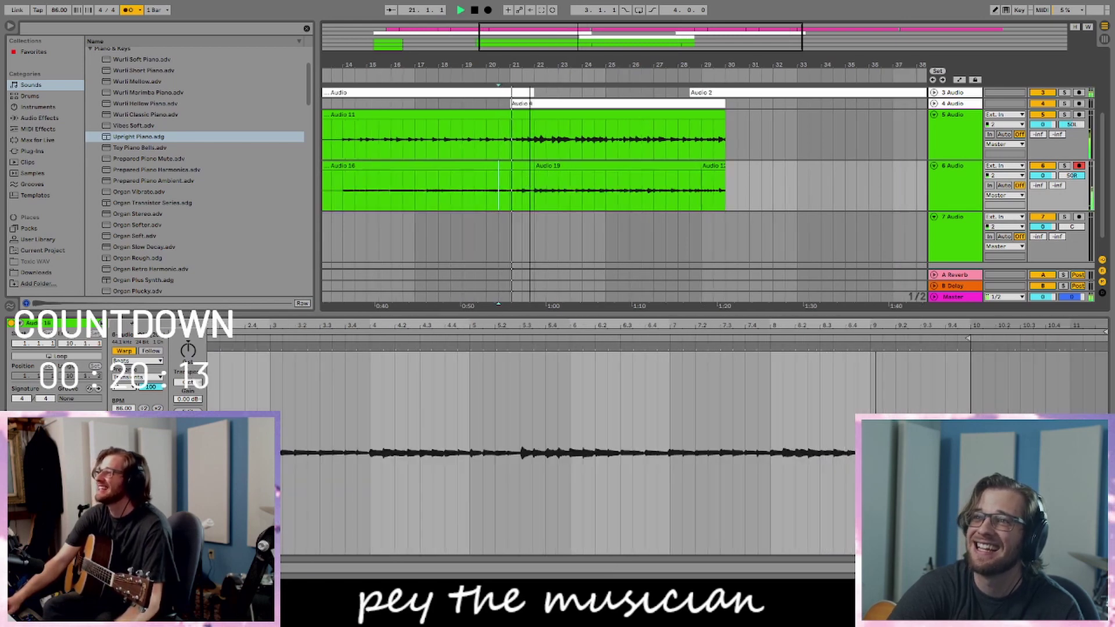
# - Delete the short audio clips near bar 5 on tracks 5, 6 and 7
pyautogui.doubleClick(559, 45)
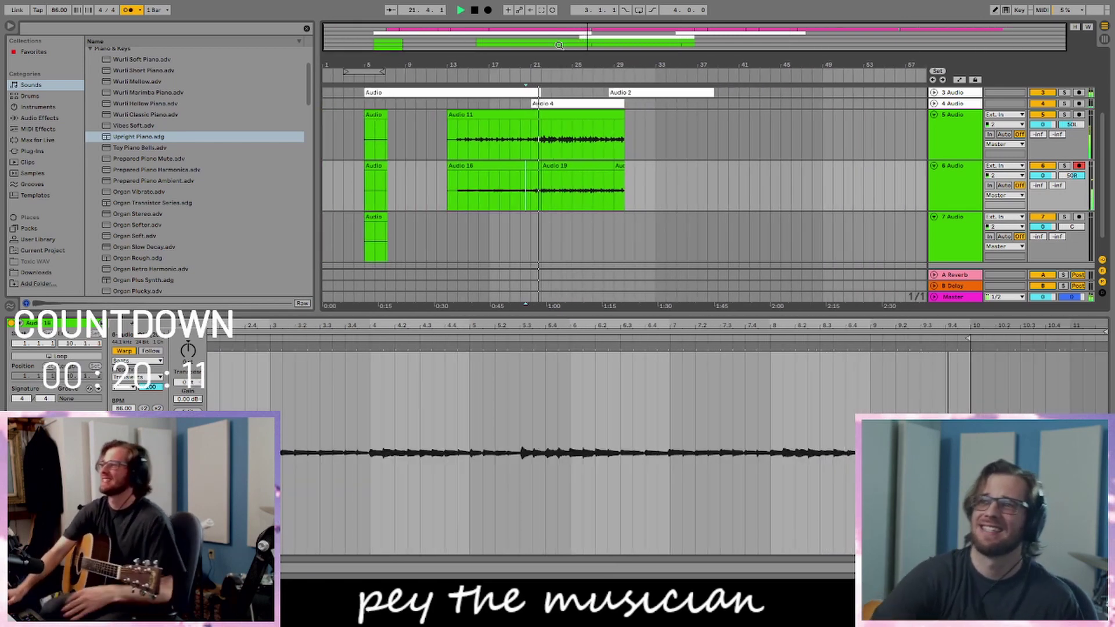
pyautogui.moveTo(426, 236); pyautogui.dragTo(365, 130)
pyautogui.press('Delete')
# - Duplicate the guitar clips on tracks 5 and 6 directly after themselves and lower the tracks' volumes to -3.2 and -2.2
pyautogui.moveTo(461, 141); pyautogui.dragTo(622, 183)
pyautogui.hotkey('ctrl', 'd')
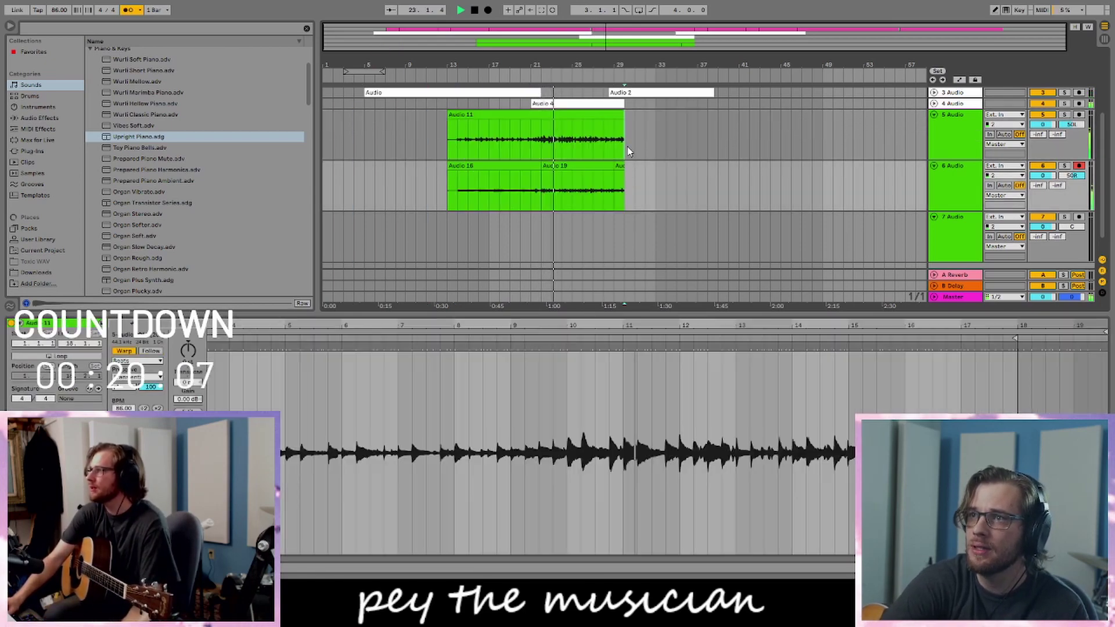
pyautogui.scroll(3, 613, 147)
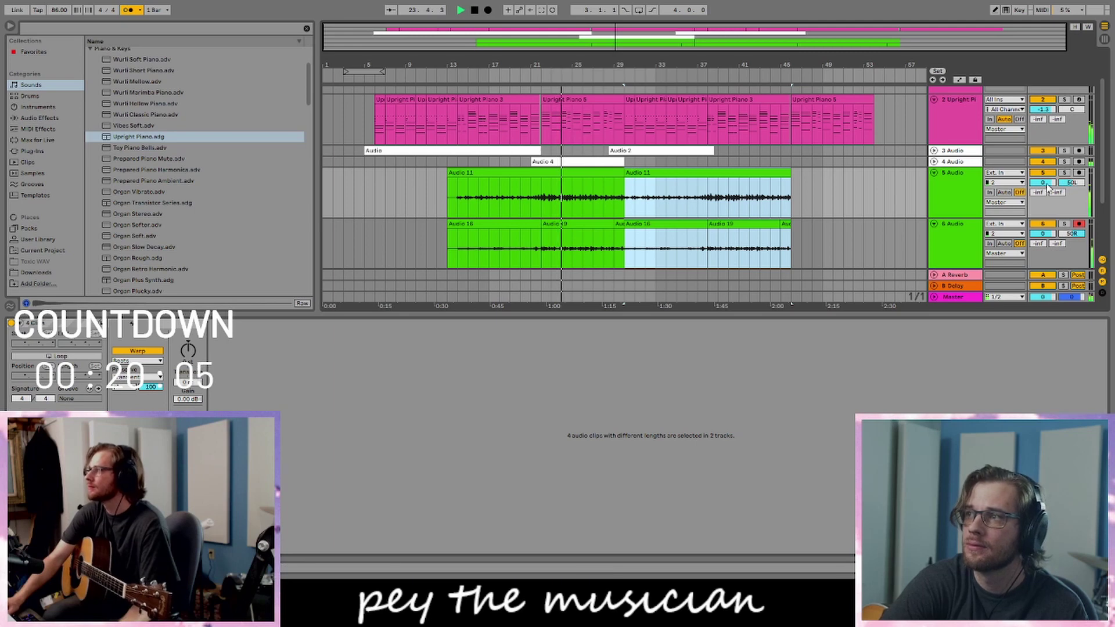
pyautogui.moveTo(1036, 184); pyautogui.dragTo(1036, 201)
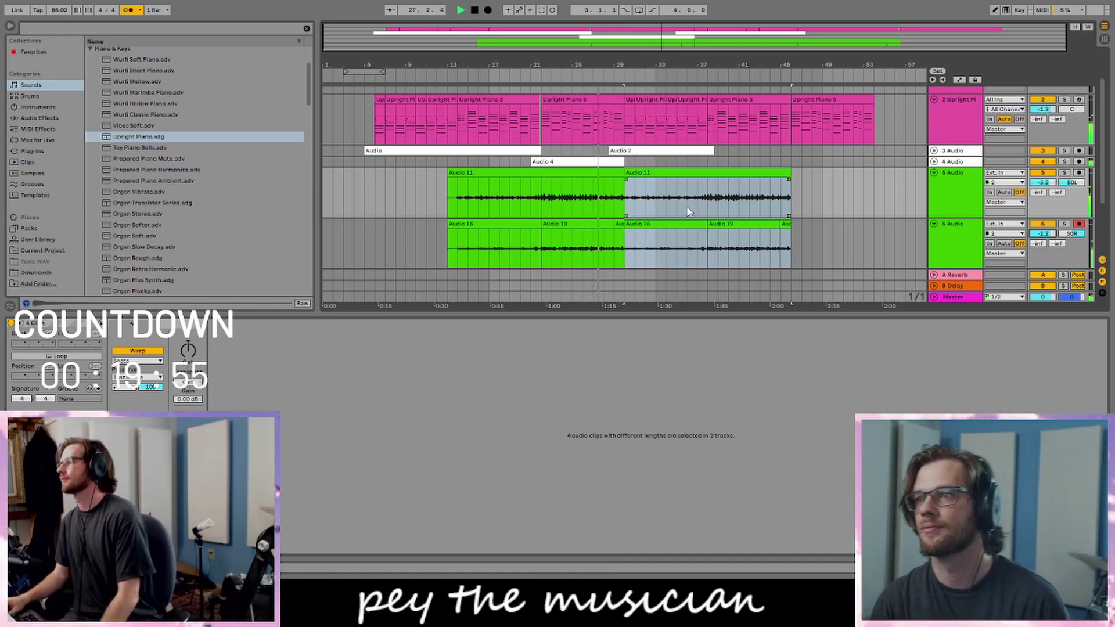
pyautogui.scroll(-4, 512, 185)
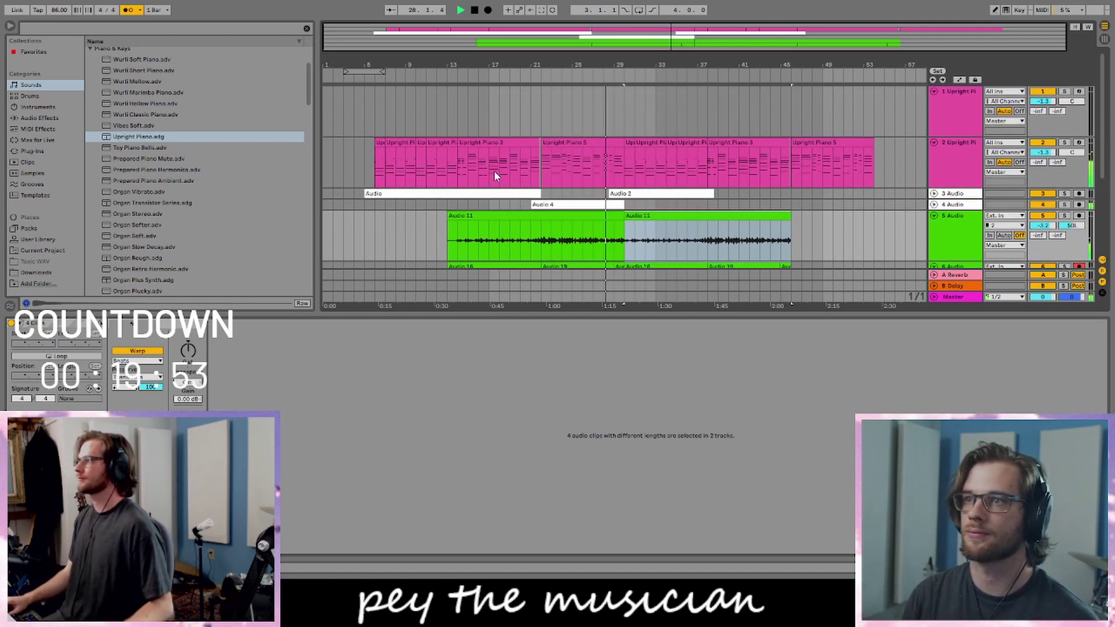
# - Play the arrangement repeatedly from the start of the upright piano part to review the intro
pyautogui.scroll(-2, 544, 210)
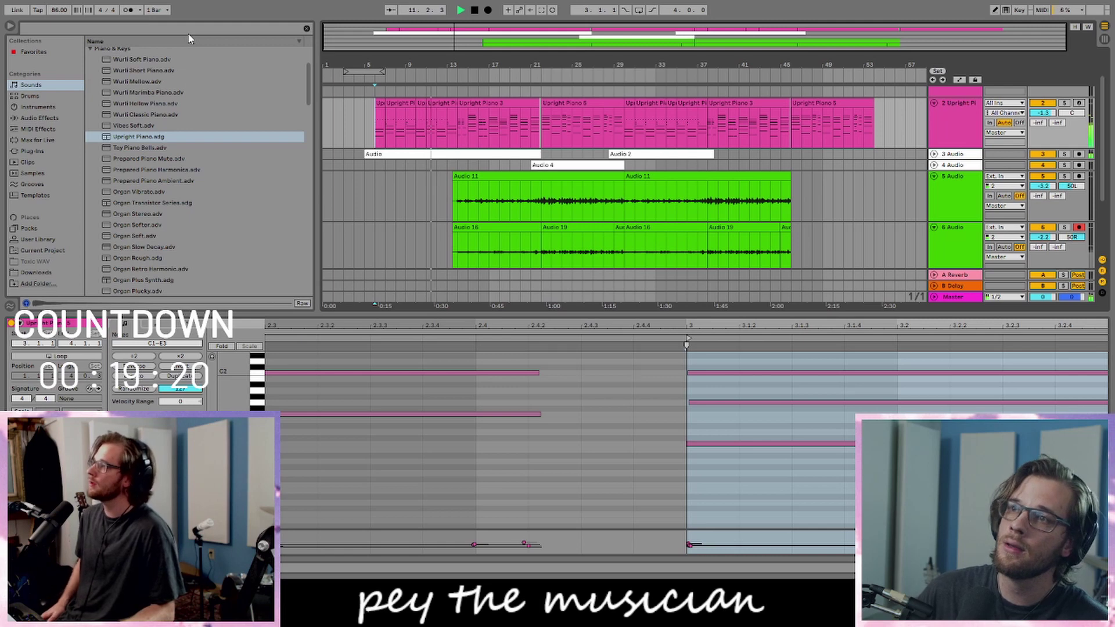
pyautogui.press('space')
pyautogui.press('space')
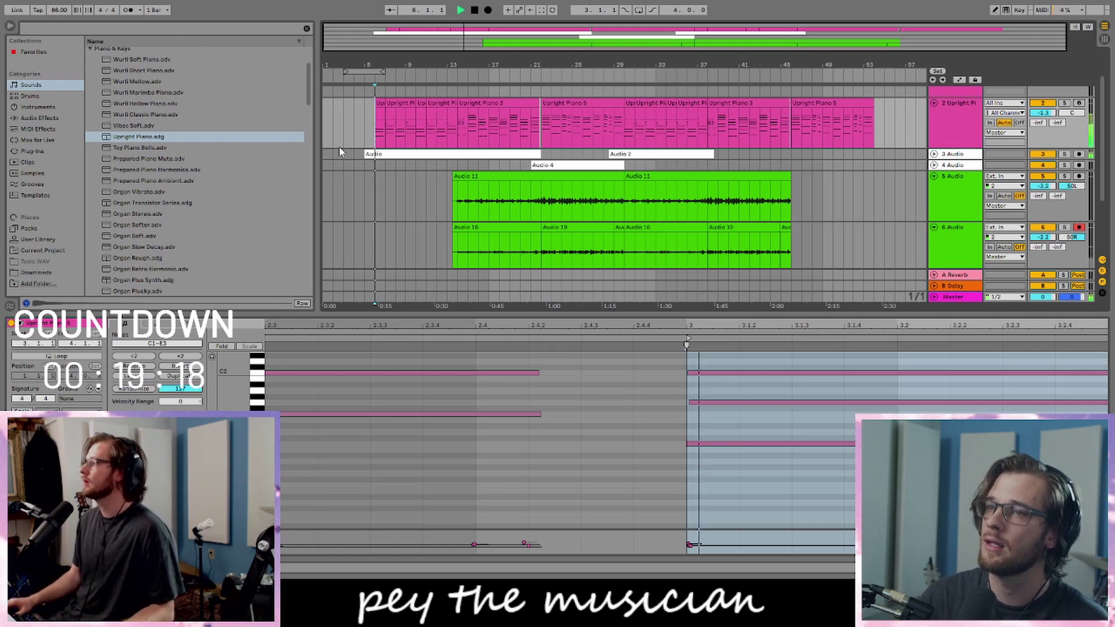
pyautogui.press('space')
pyautogui.press('space')
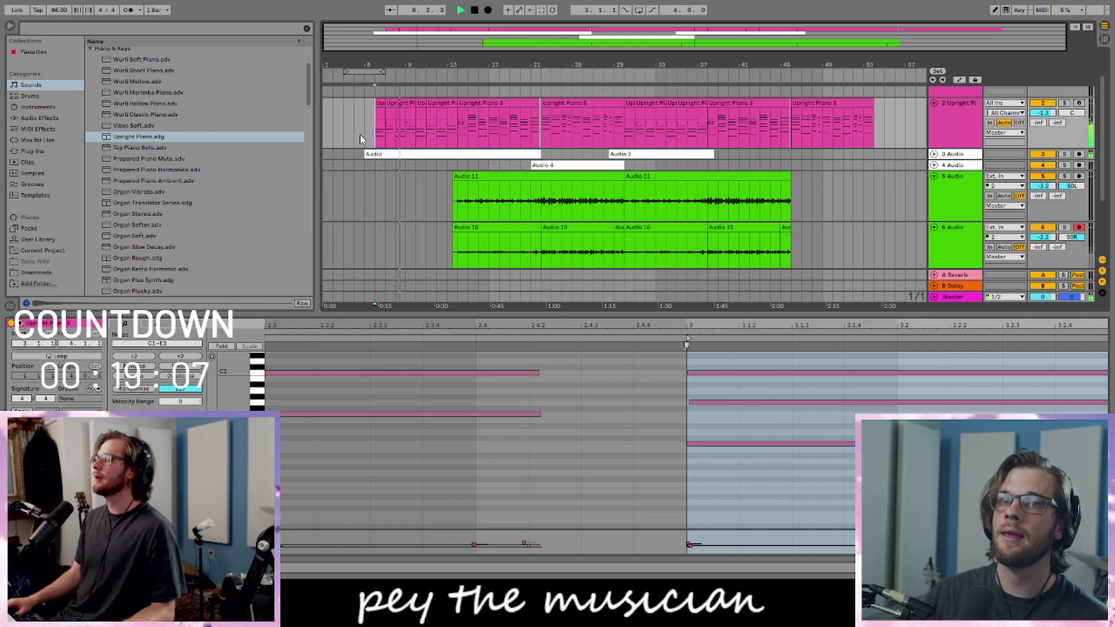
# - Arm track 7 Audio and record a vocal take on it from the point where the upright piano part starts
pyautogui.scroll(-3, 407, 157)
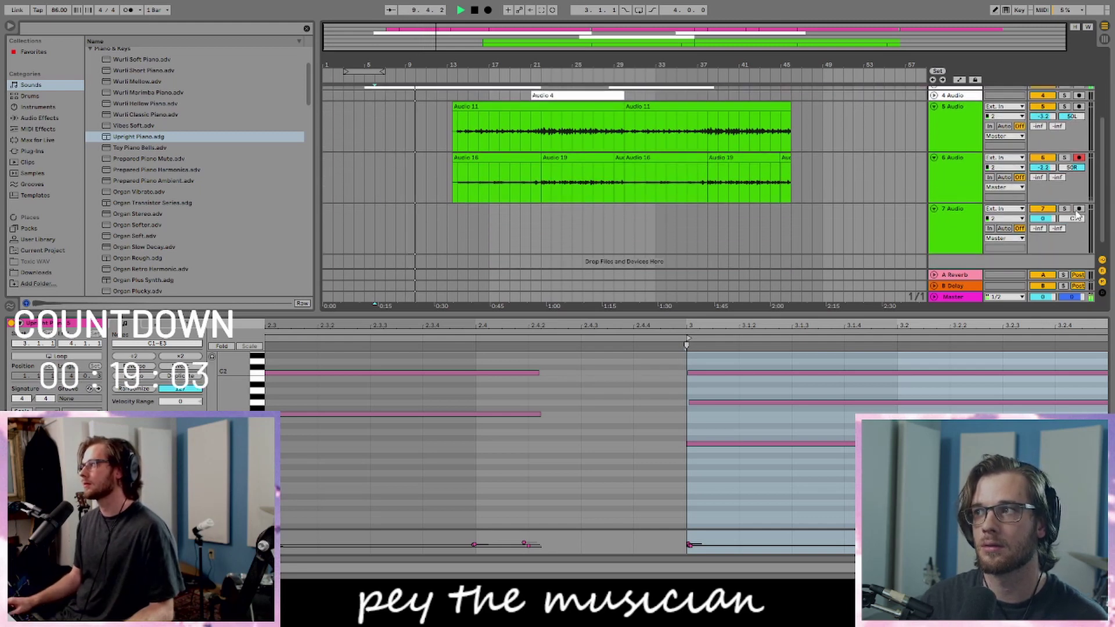
pyautogui.click(522, 190)
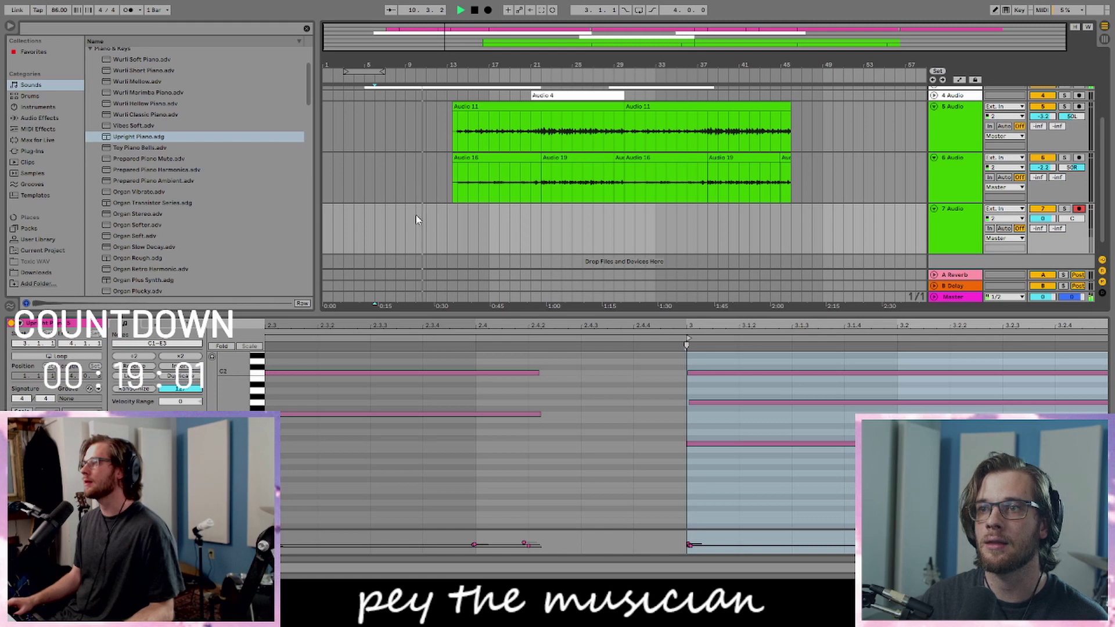
pyautogui.scroll(3, 412, 220)
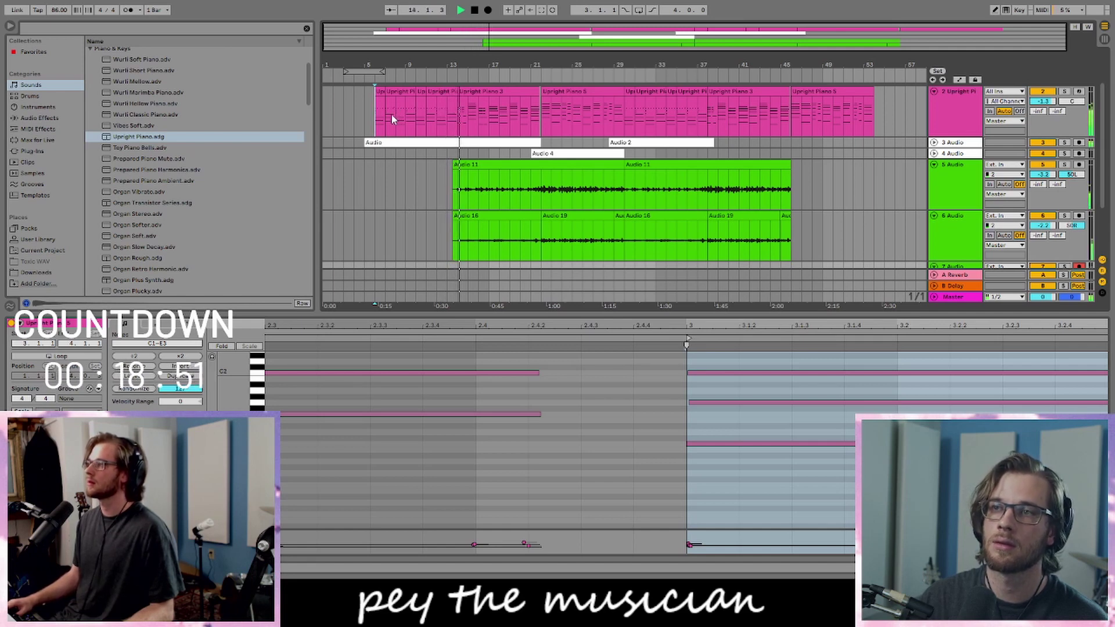
pyautogui.click(374, 120)
pyautogui.scroll(-2, 394, 201)
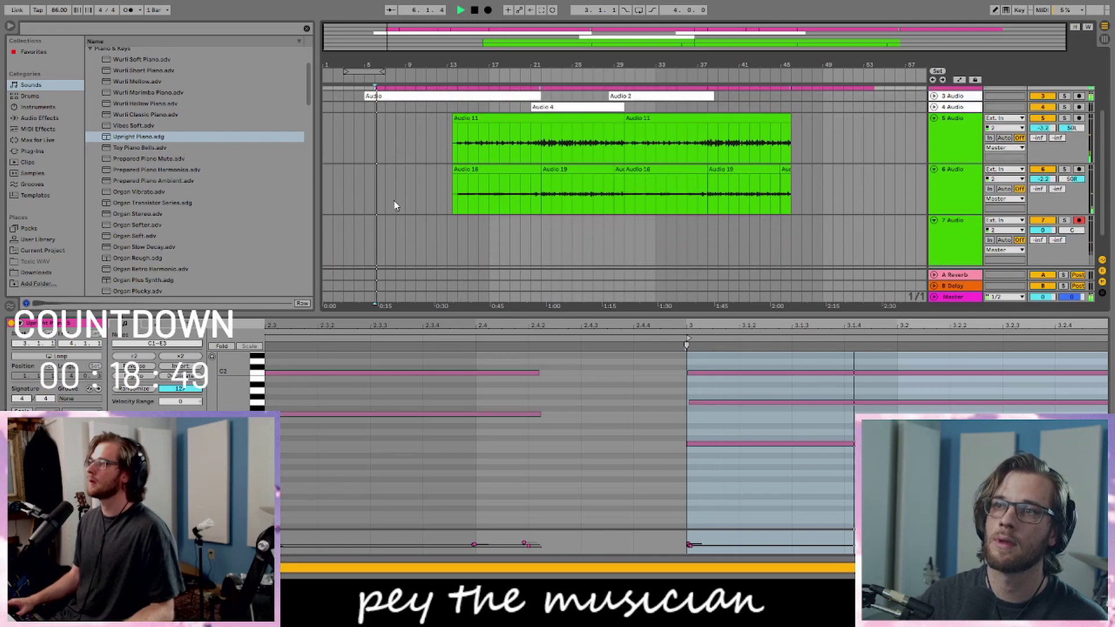
pyautogui.click(374, 253)
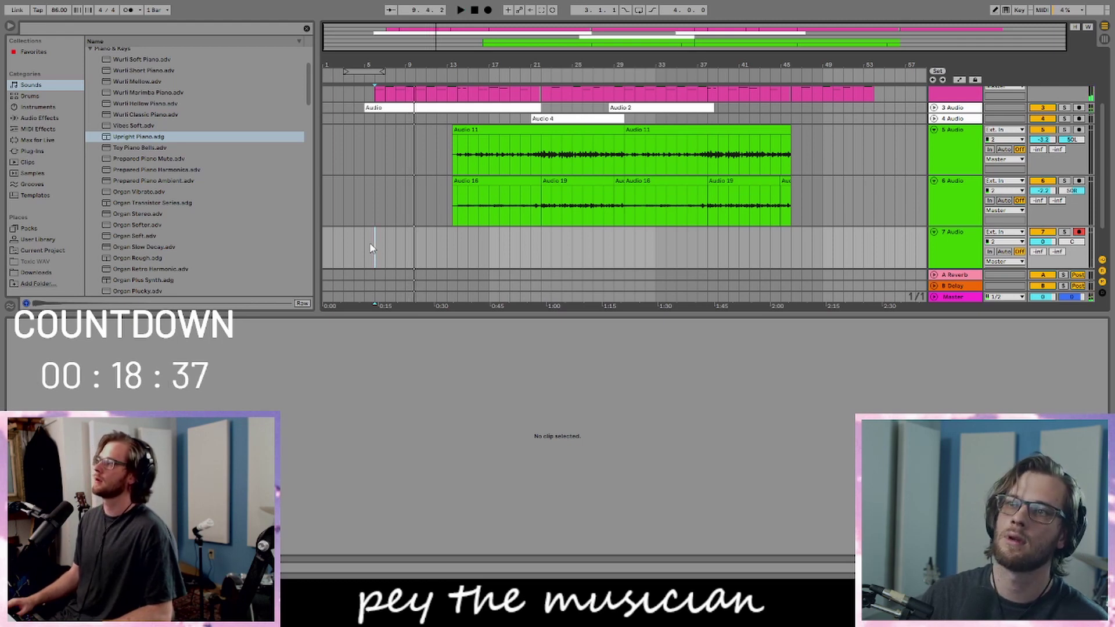
pyautogui.press('F9')
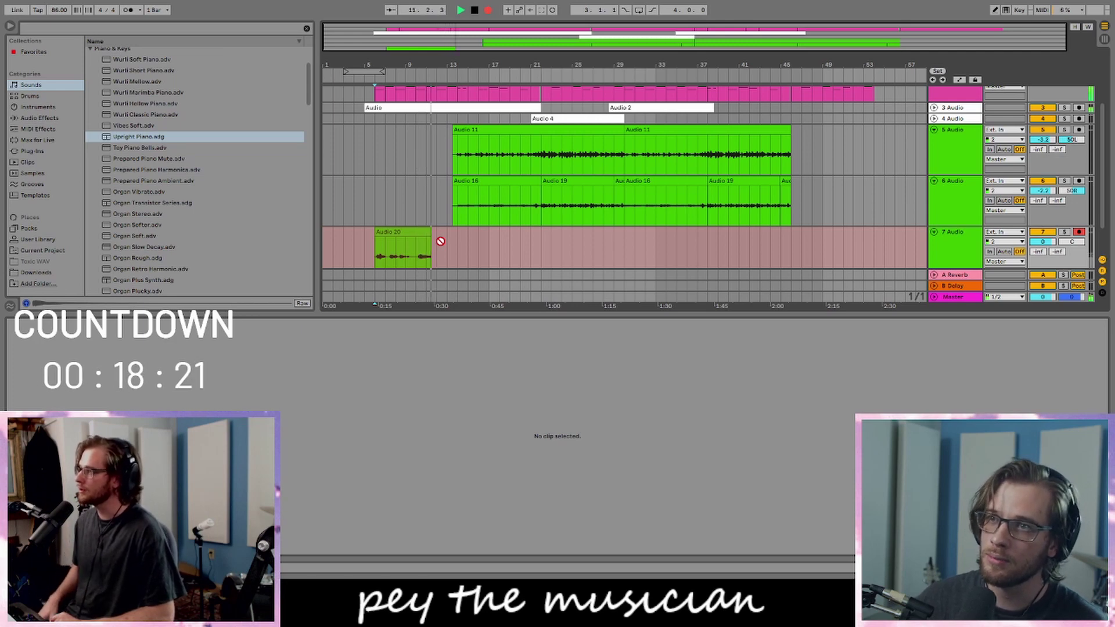
pyautogui.press('space')
# - Play back the new vocal clip on track 7 and delete its tail from just after bar 8
pyautogui.press('space')
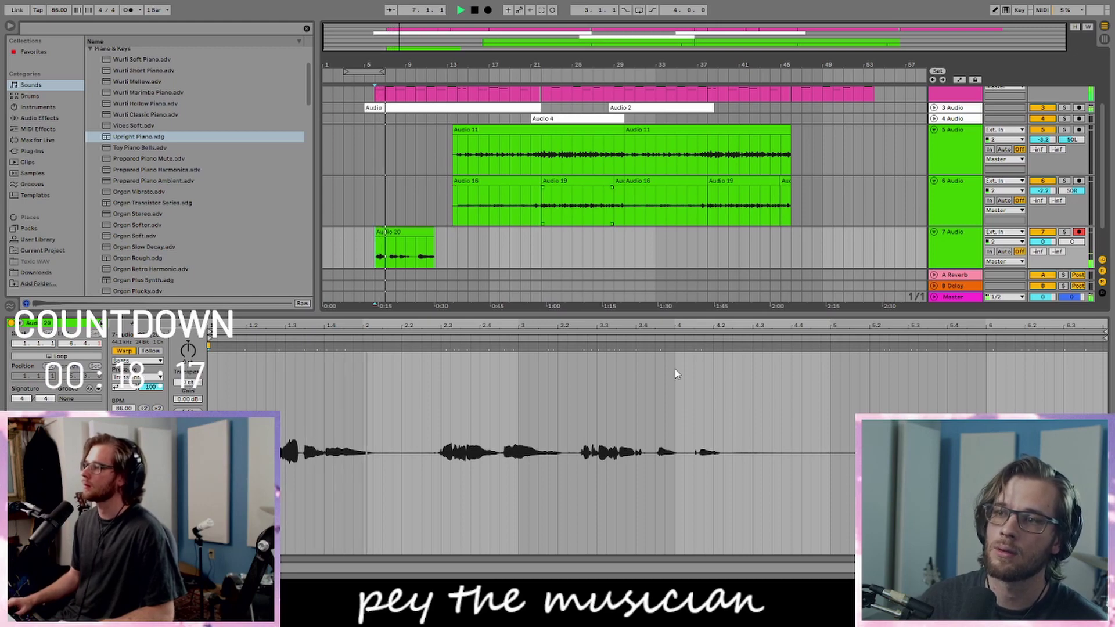
pyautogui.moveTo(471, 252); pyautogui.dragTo(415, 249)
pyautogui.moveTo(452, 65); pyautogui.dragTo(626, 131)
pyautogui.moveTo(606, 255)
pyautogui.mouseDown()
pyautogui.moveTo(470, 263)
pyautogui.moveTo(425, 251)
pyautogui.mouseUp()
pyautogui.press('Delete')
pyautogui.press('space')
# - Try to record the next vocal phrase on track 7 from the end of the first vocal clip
pyautogui.click(404, 230)
pyautogui.click(422, 202)
pyautogui.press('space')
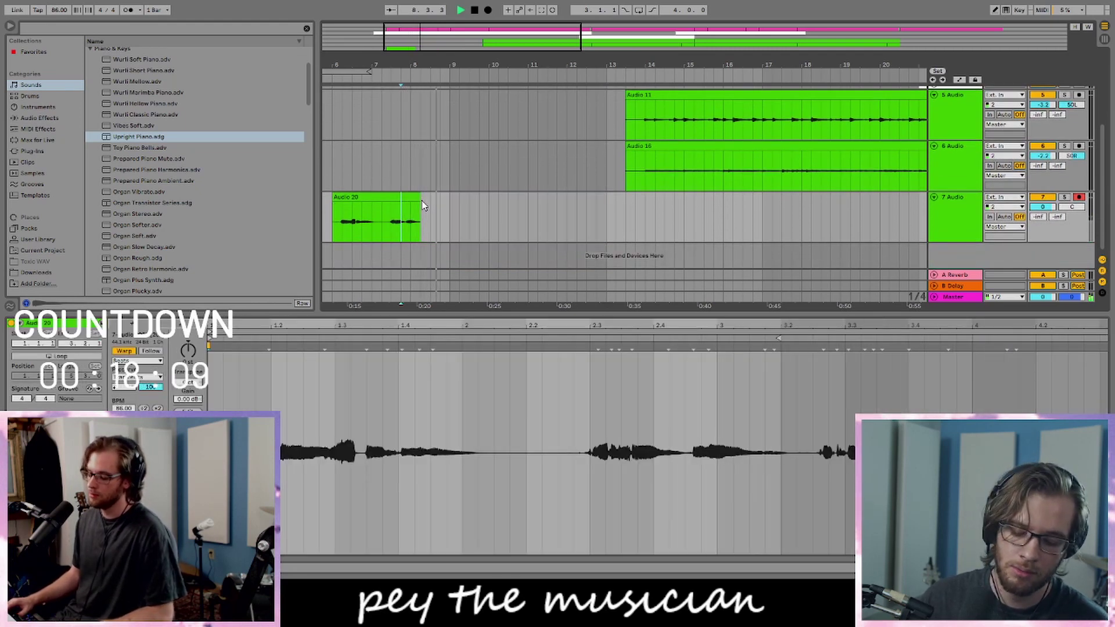
pyautogui.press('space')
pyautogui.click(421, 231)
pyautogui.press('F9')
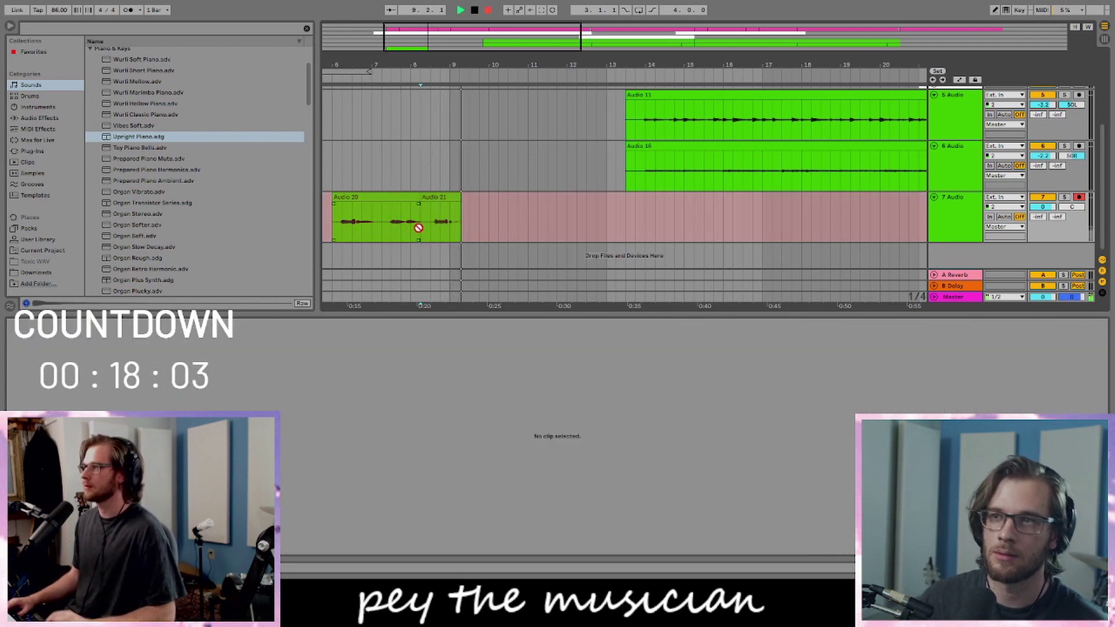
pyautogui.press('space')
pyautogui.click(391, 231)
pyautogui.hotkey('ctrl', 'z')
# - Play a short lead-in from the first vocal clip and punch in the next vocal phrase directly after it on track 7
pyautogui.press('space')
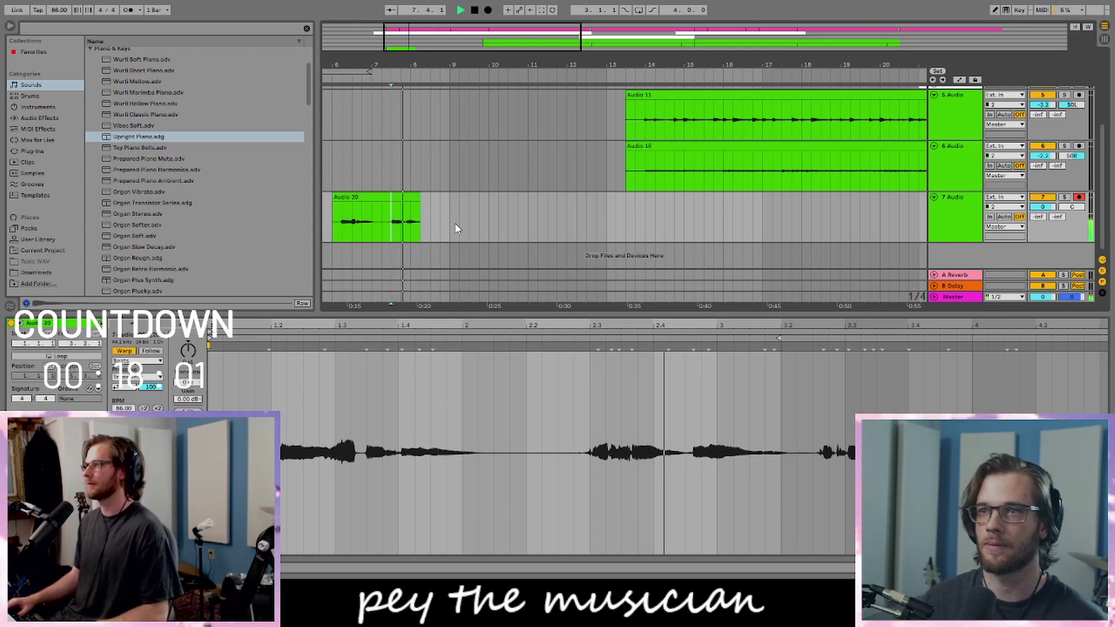
pyautogui.press('F9')
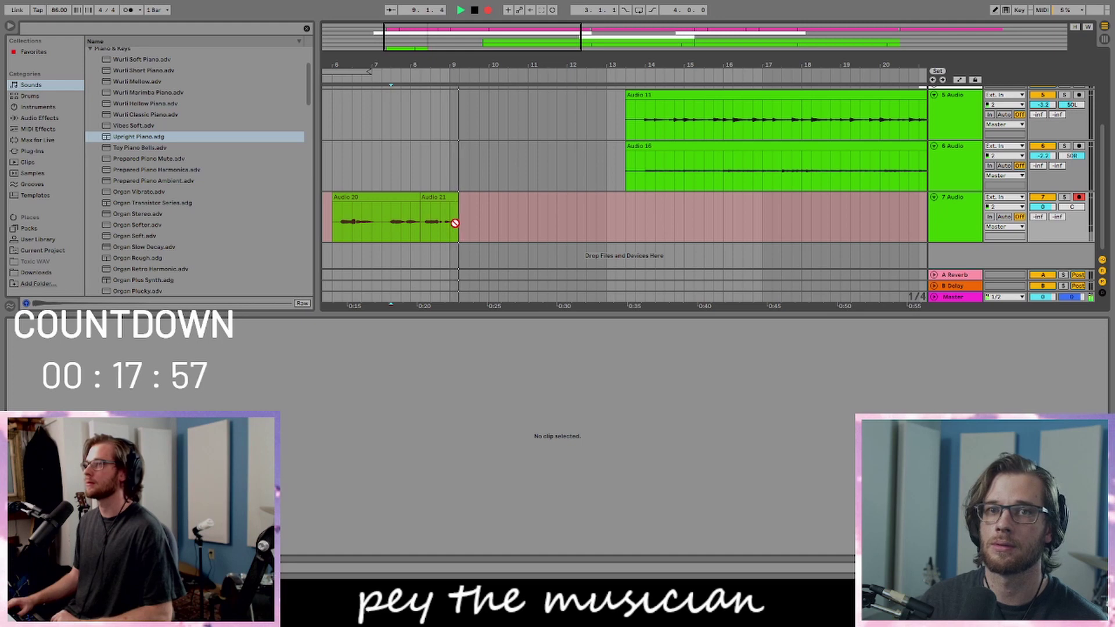
pyautogui.press('space')
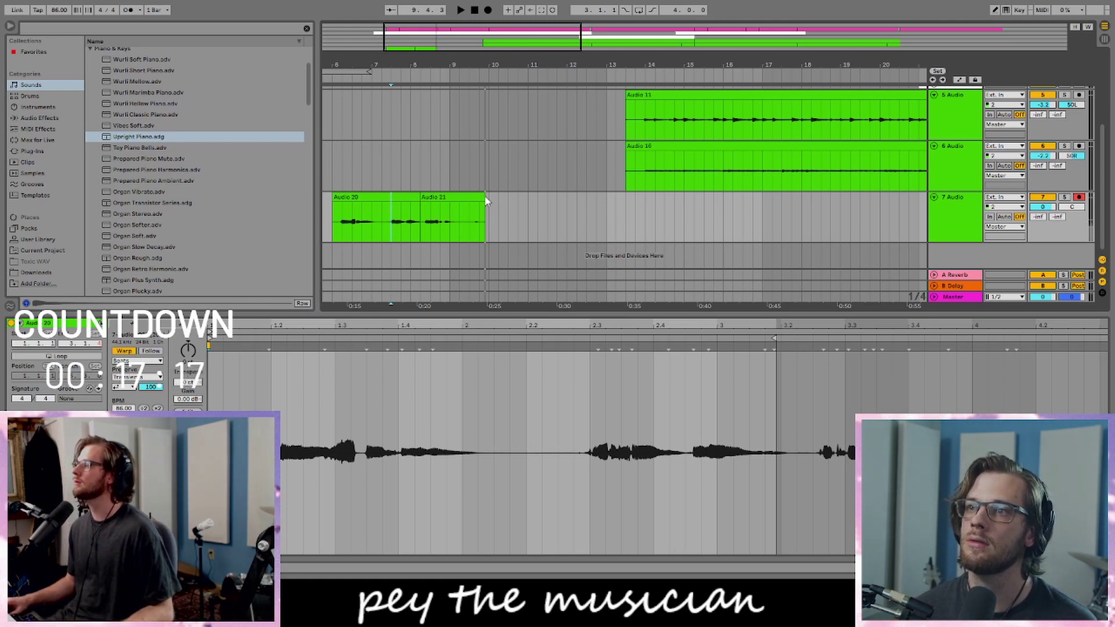
# - Play back the vocal clips on track 7 and punch in a further phrase after the second clip
pyautogui.click(418, 236)
pyautogui.press('space')
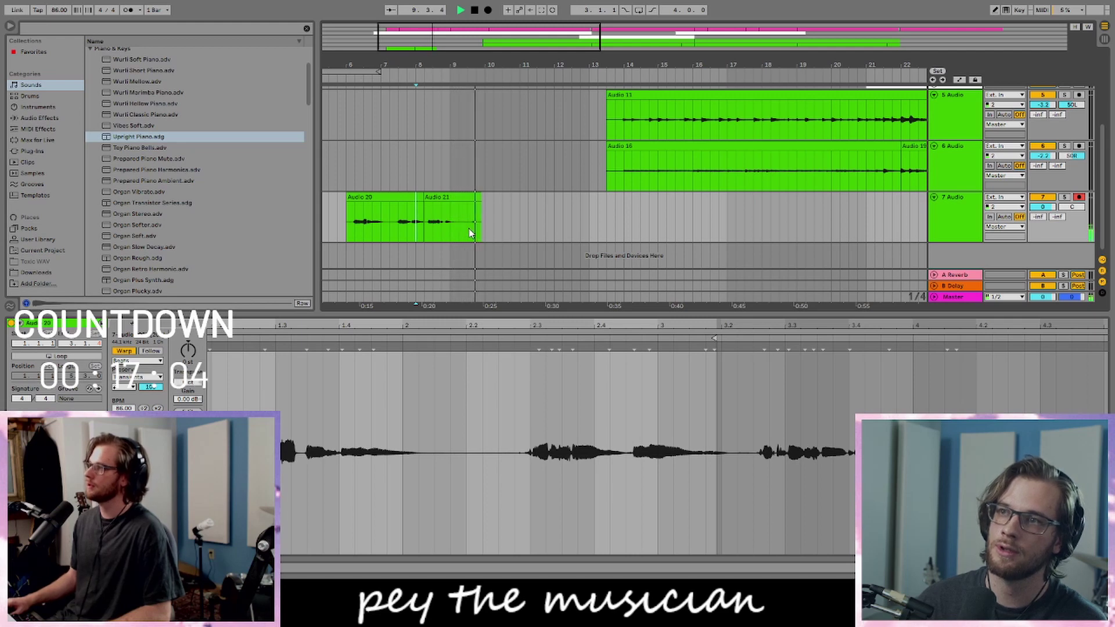
pyautogui.click(345, 225)
pyautogui.press('space')
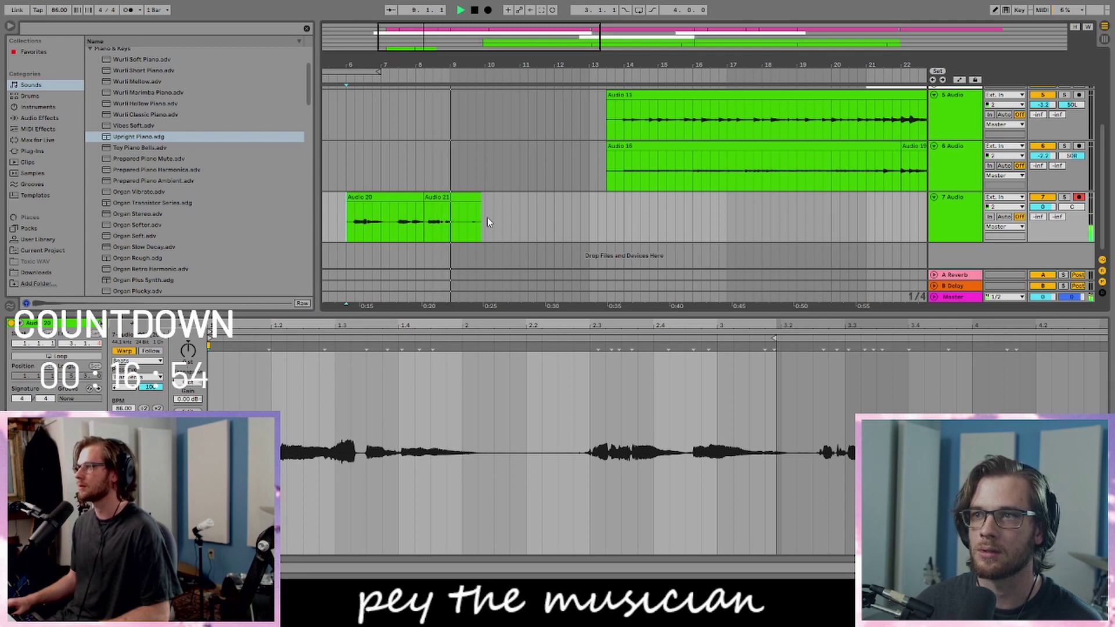
pyautogui.press('F9')
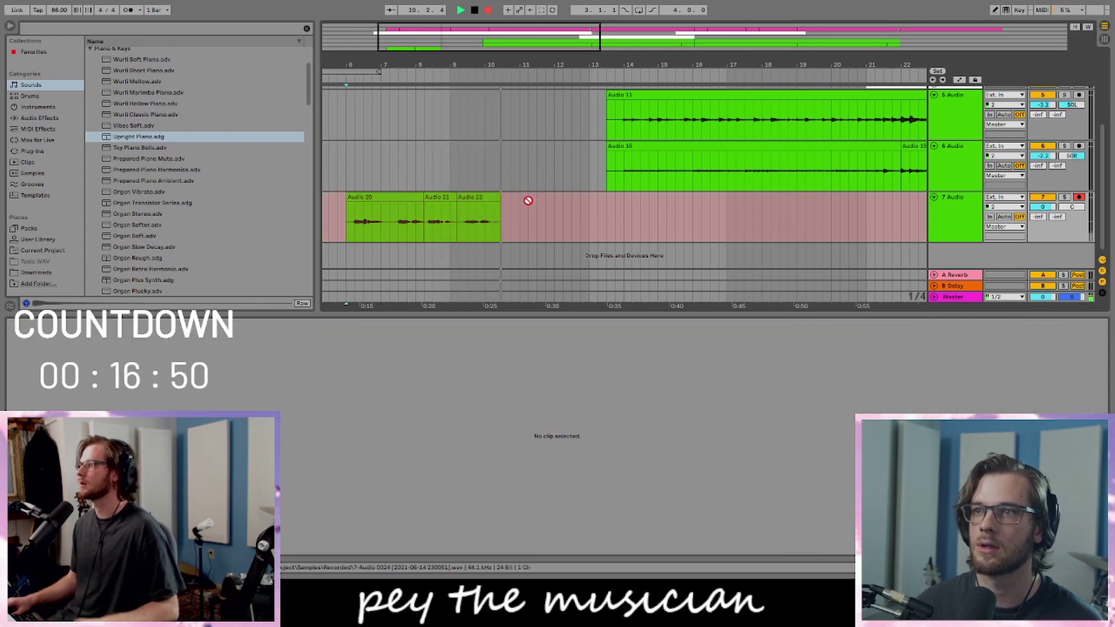
pyautogui.press('space')
# - Stop recording and delete the last two vocal clips on track 7, after the Audio 21 clip
pyautogui.scroll(-3, 539, 189)
pyautogui.scroll(1, 539, 190)
pyautogui.scroll(1, 539, 189)
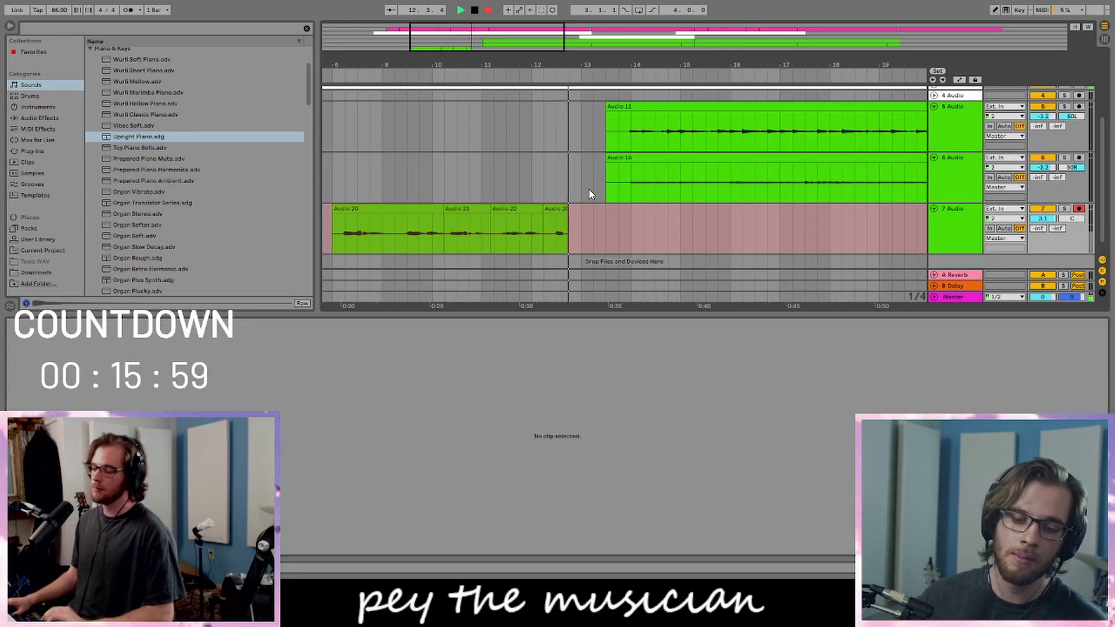
pyautogui.press('space')
pyautogui.click(507, 233)
pyautogui.press('space')
pyautogui.press('Delete')
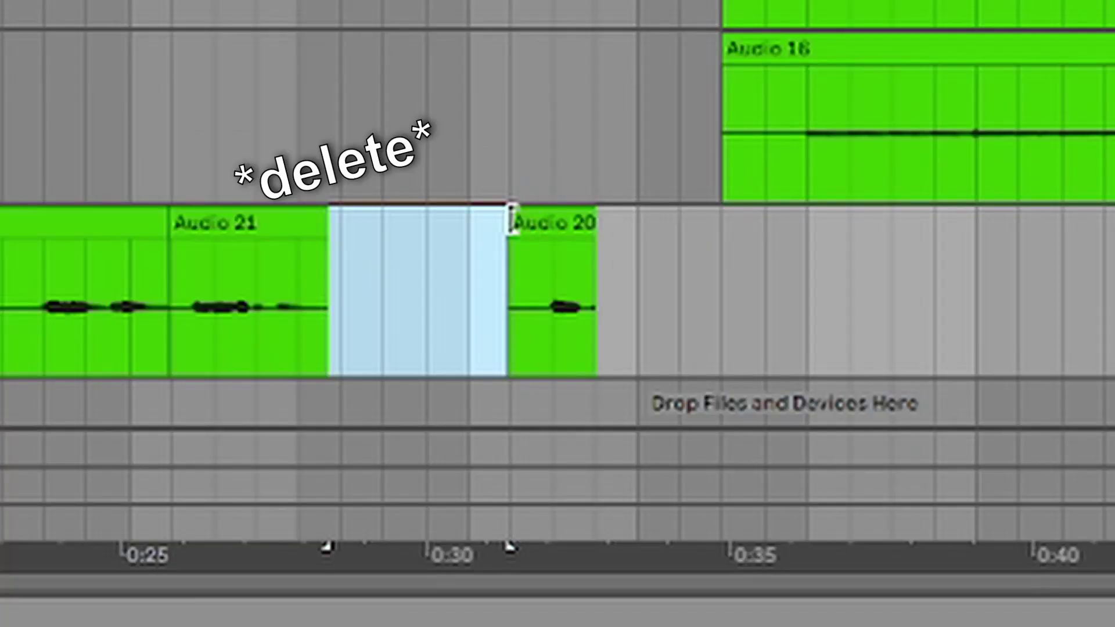
pyautogui.click(559, 207)
pyautogui.press('Delete')
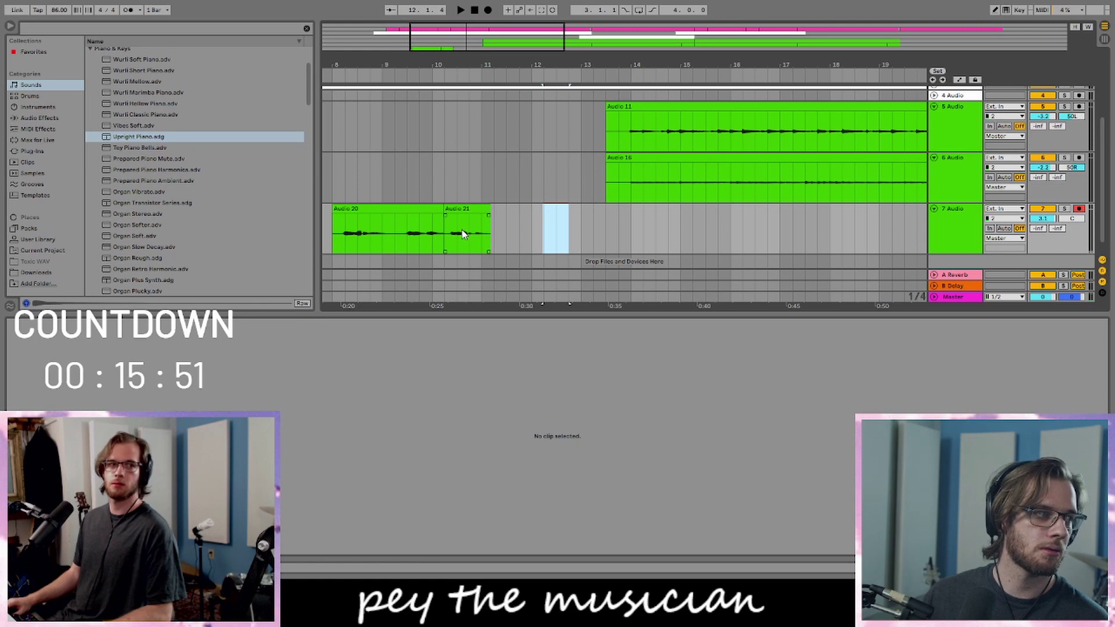
# - Play a lead-in from within the Audio 21 clip and record a longer vocal section after it on track 7
pyautogui.click(463, 234)
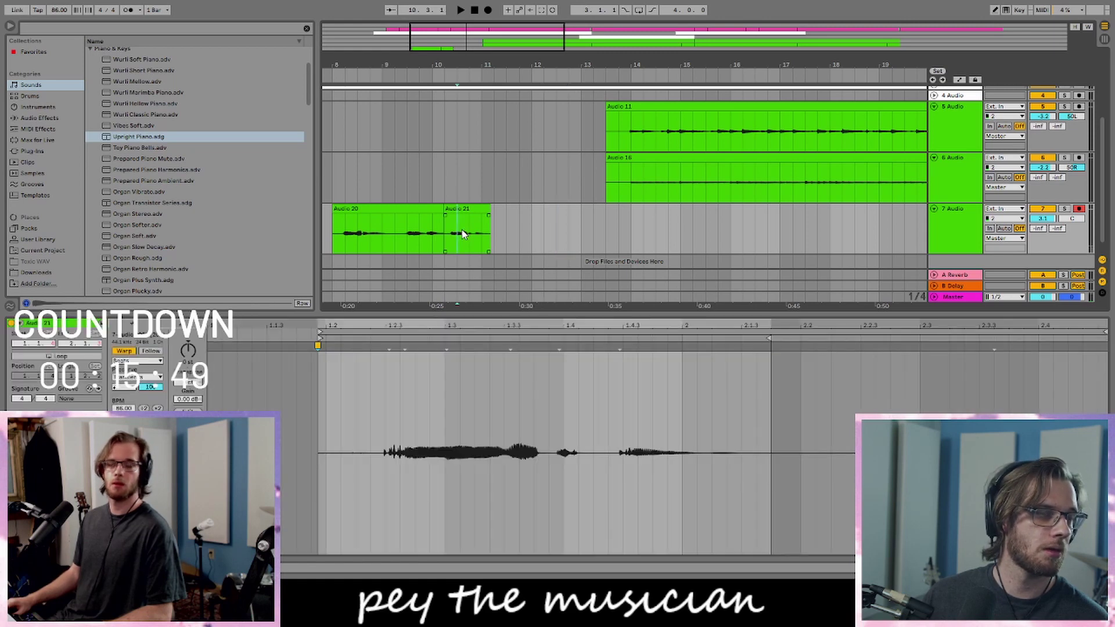
pyautogui.press('space')
pyautogui.press('F9')
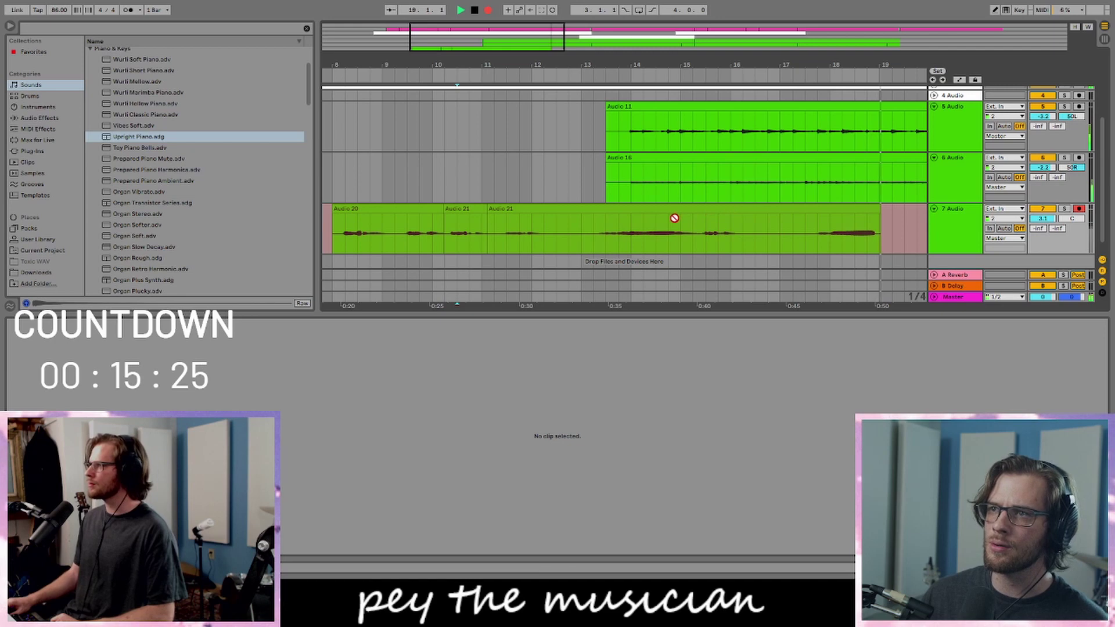
pyautogui.moveTo(733, 65); pyautogui.dragTo(692, 38)
pyautogui.press('space')
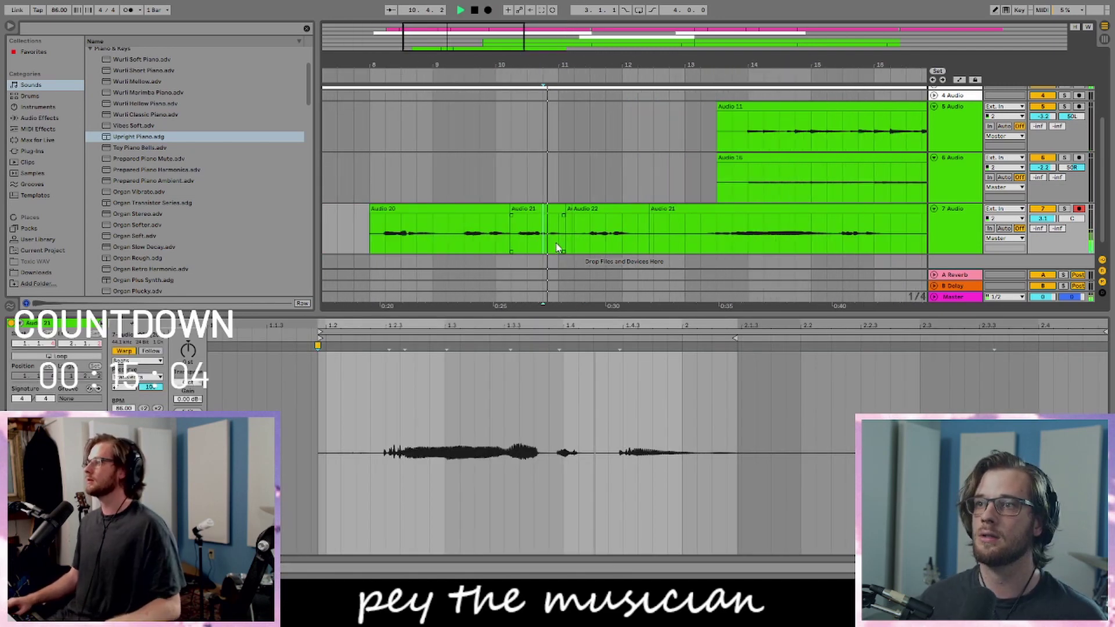
# - Punch in a replacement vocal phrase on track 7 from about bar 11 to just after bar 13
pyautogui.click(559, 244)
pyautogui.press('F9')
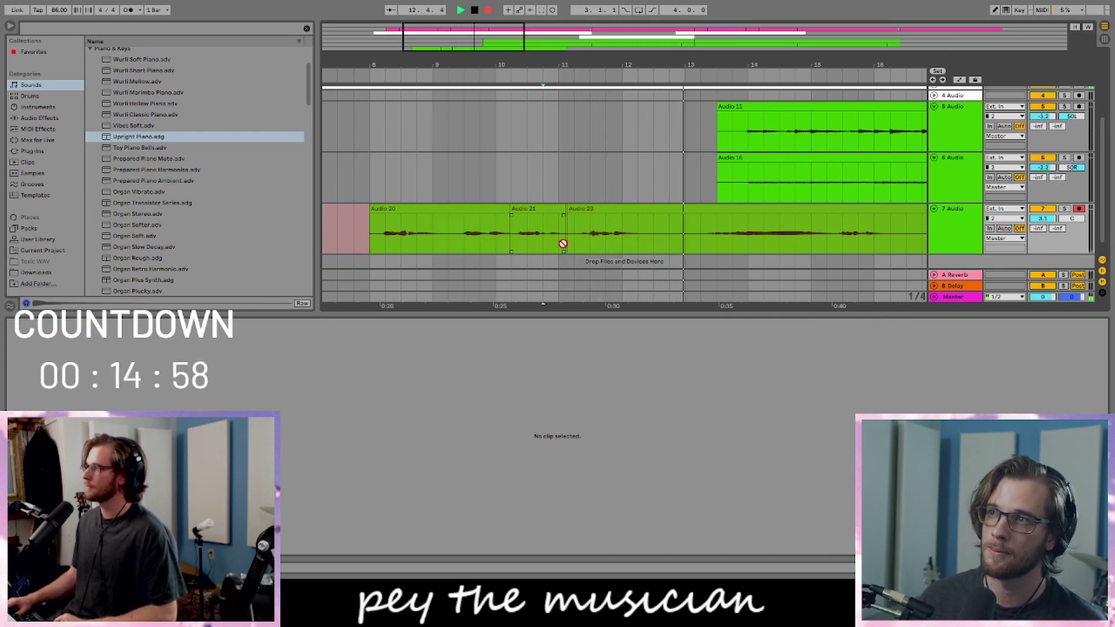
pyautogui.click(700, 221)
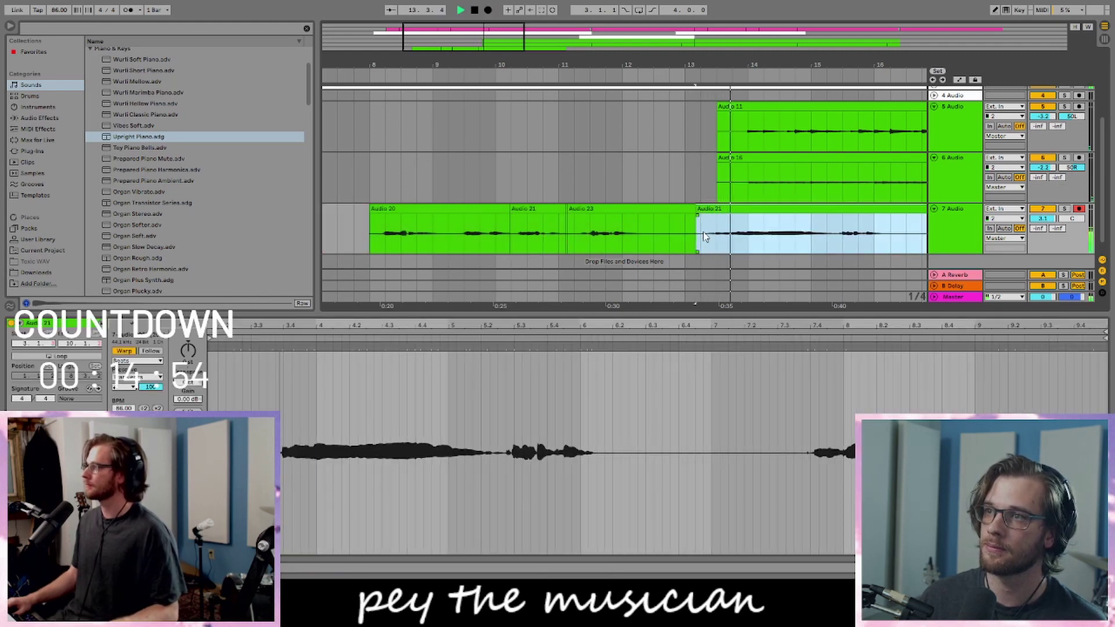
# - Delete the stretch on track 7 from about bar 12.4 to 13.2, between the Audio 23 and Audio 21 clips
pyautogui.moveTo(706, 65); pyautogui.dragTo(713, 55)
pyautogui.moveTo(556, 65); pyautogui.dragTo(515, 39)
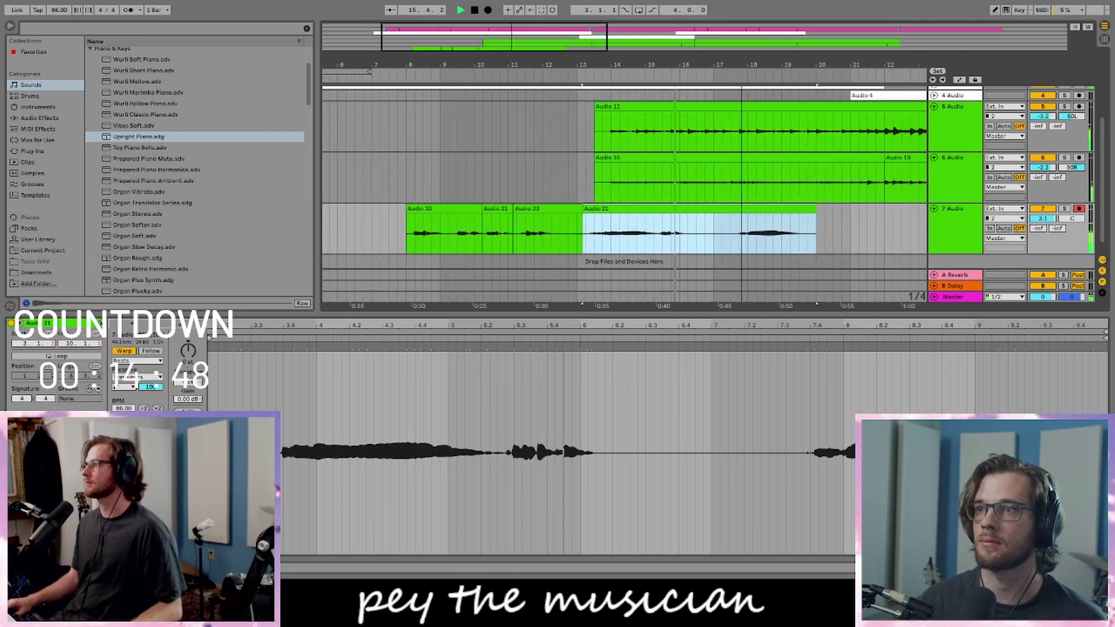
pyautogui.moveTo(580, 233); pyautogui.dragTo(564, 235)
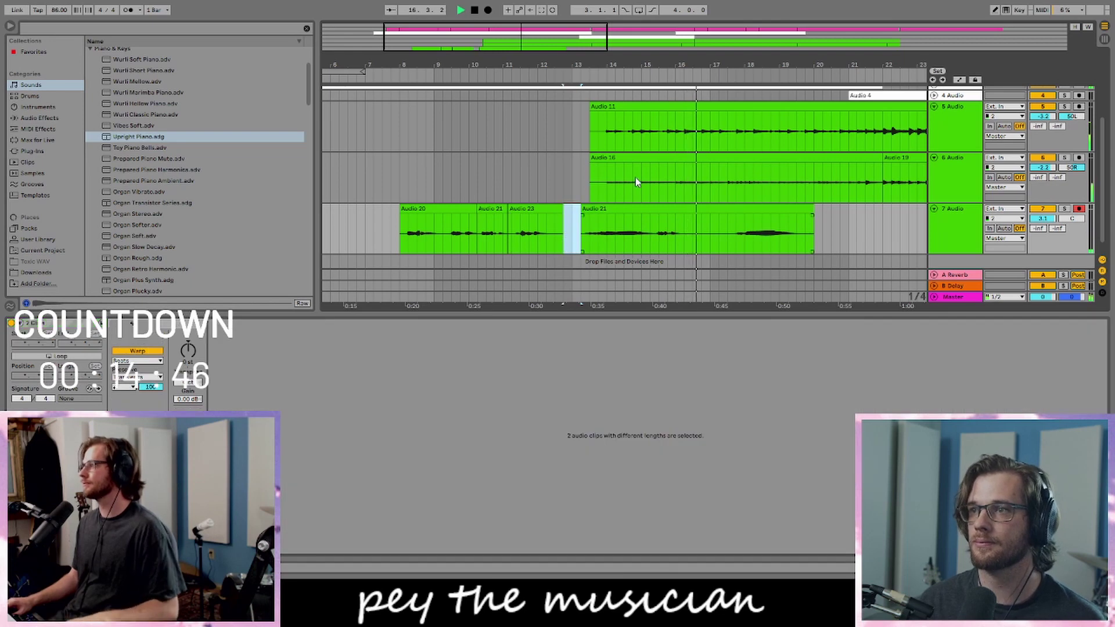
pyautogui.moveTo(537, 44); pyautogui.dragTo(567, 33)
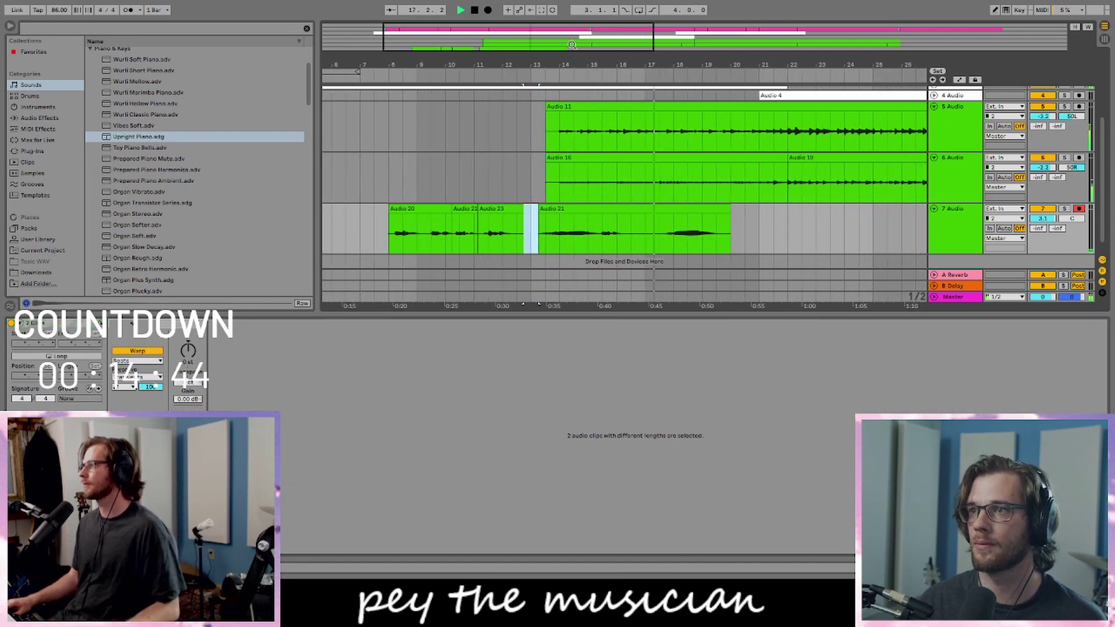
pyautogui.moveTo(1053, 169)
pyautogui.mouseDown()
pyautogui.moveTo(1052, 157)
pyautogui.moveTo(1043, 186)
pyautogui.mouseUp()
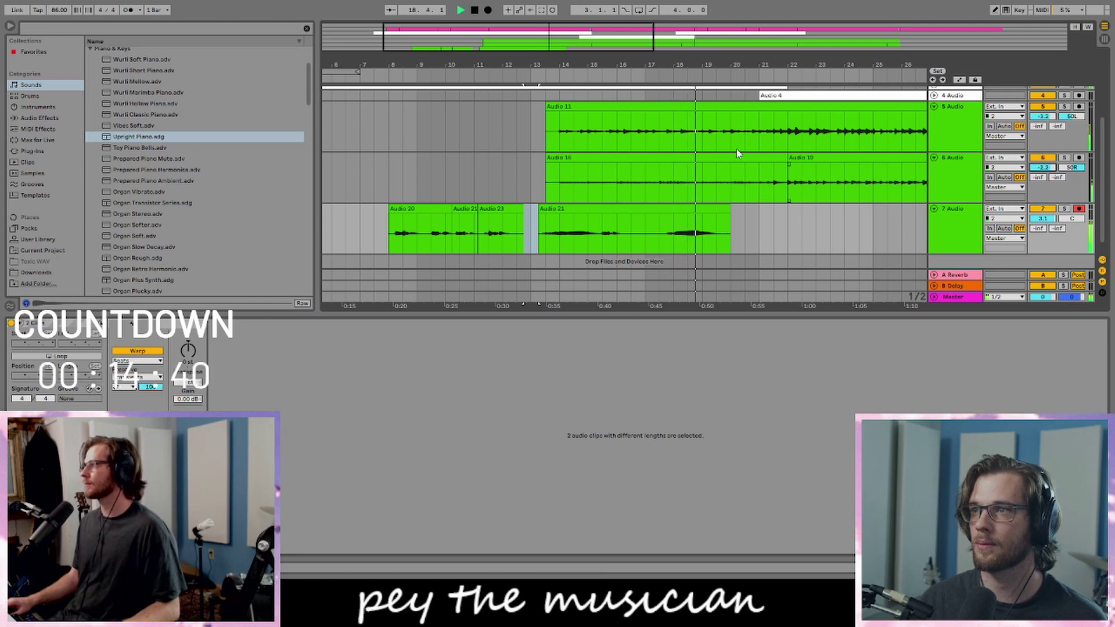
# - Play a lead-in from about bar 13.3 and punch in a replacement vocal phrase on track 7 from bar 17
pyautogui.click(711, 156)
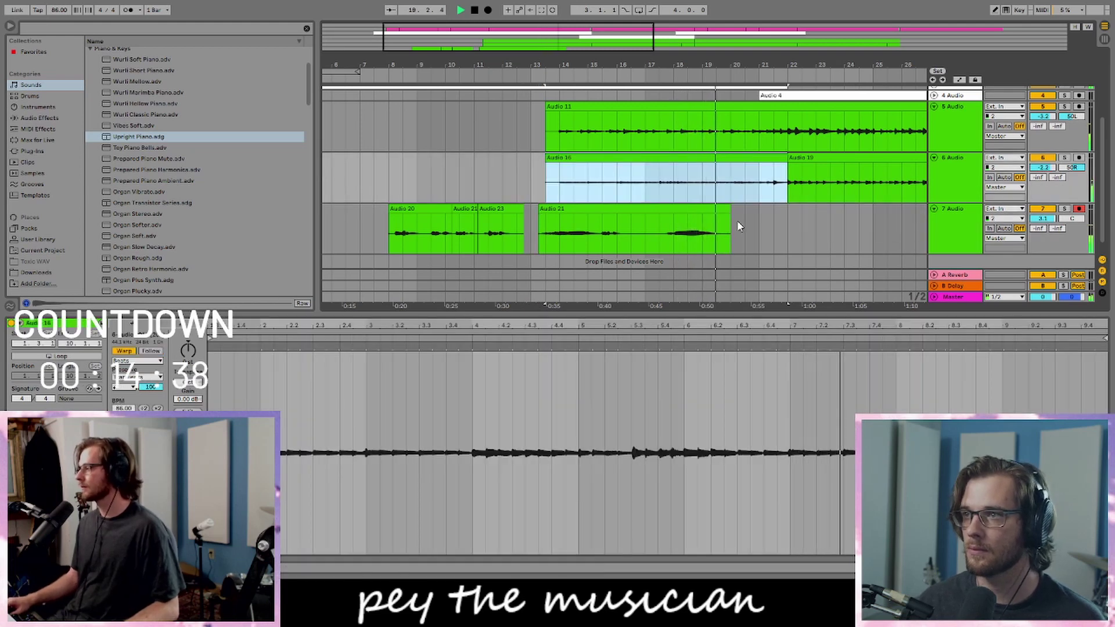
pyautogui.click(550, 239)
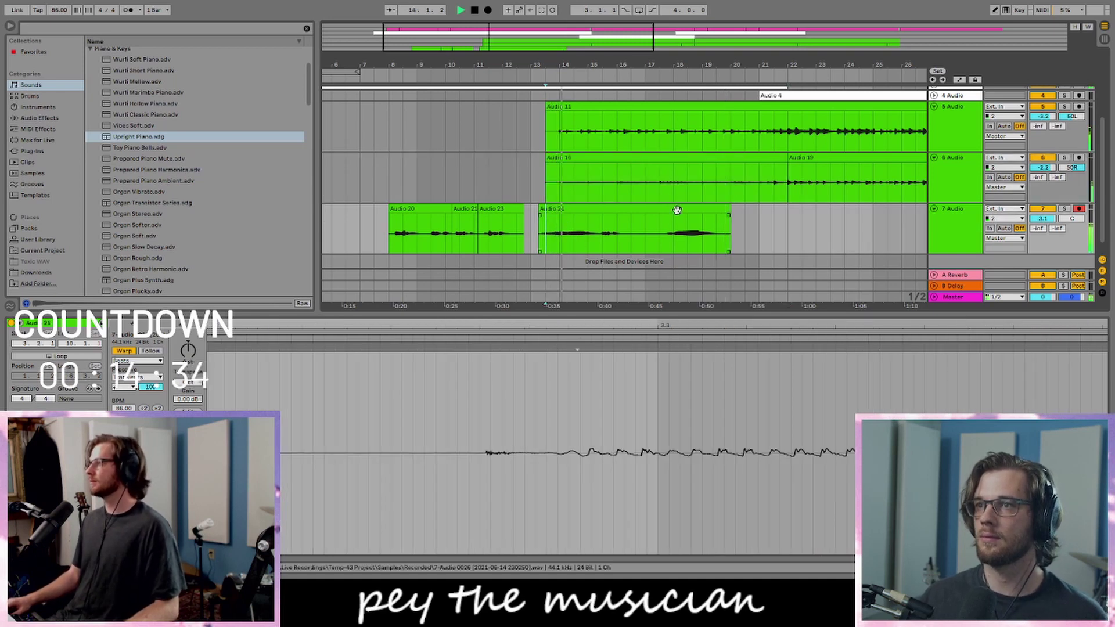
pyautogui.moveTo(831, 65); pyautogui.dragTo(859, 93)
pyautogui.moveTo(605, 34); pyautogui.dragTo(592, 34)
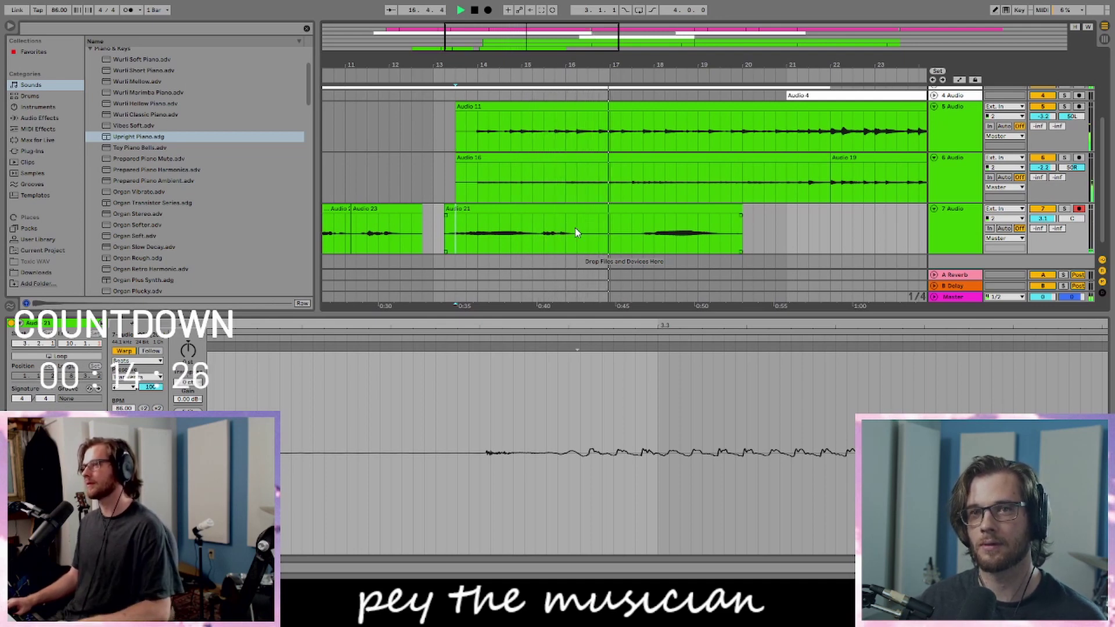
pyautogui.press('F9')
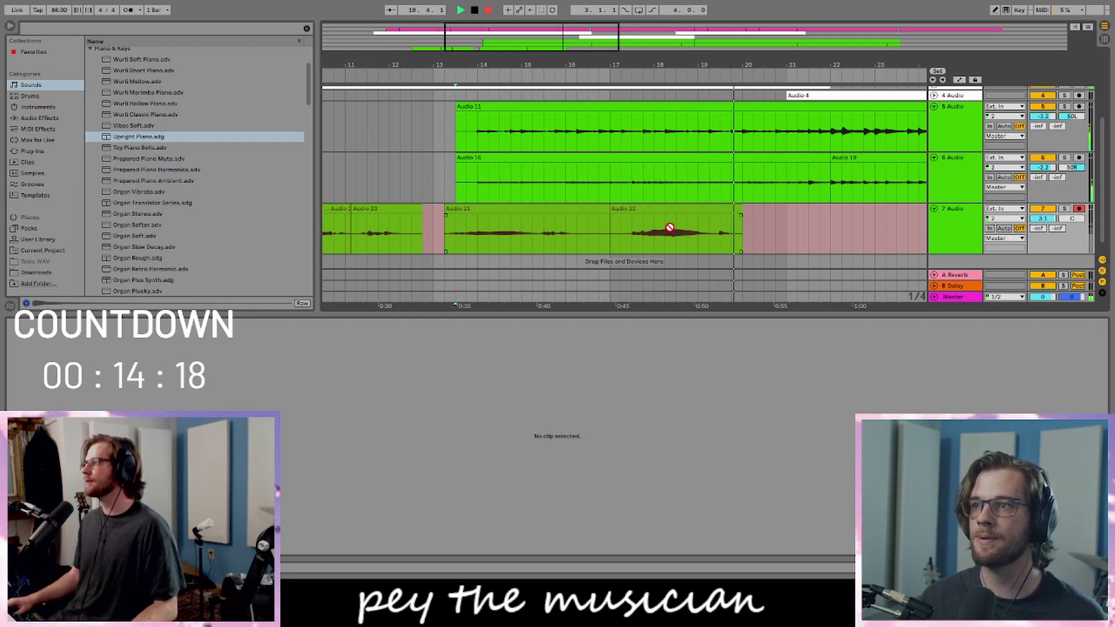
pyautogui.press('space')
# - Check the new phrase from bar 18, and record a longer vocal take on track 7 from bar 17 through bar 24
pyautogui.click(653, 236)
pyautogui.press('space')
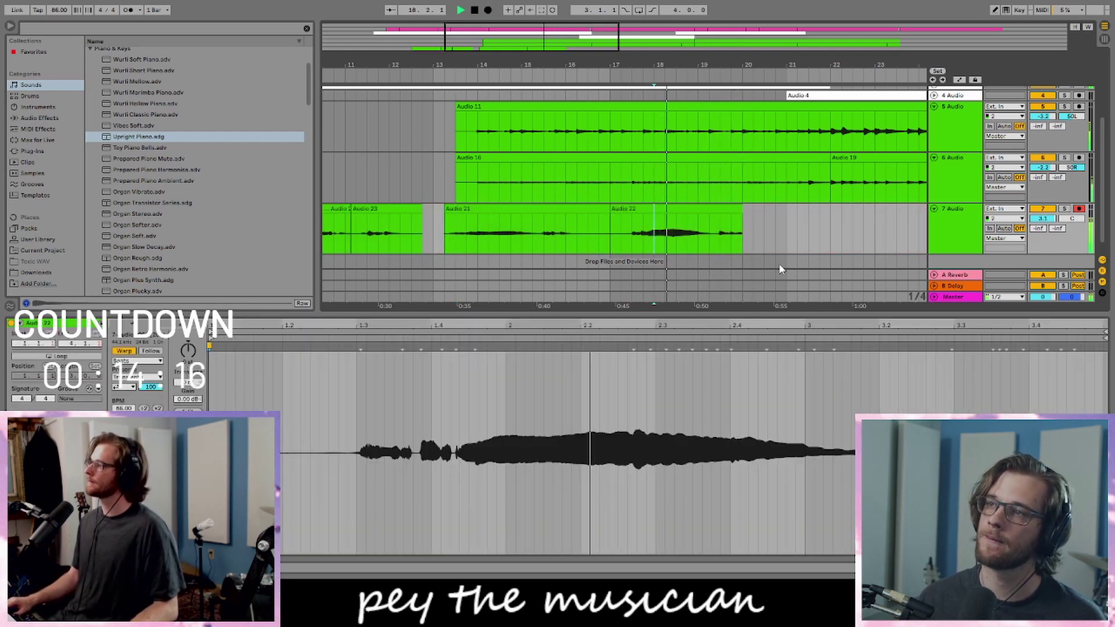
pyautogui.moveTo(545, 27)
pyautogui.mouseDown()
pyautogui.moveTo(544, 49)
pyautogui.moveTo(553, 27)
pyautogui.mouseUp()
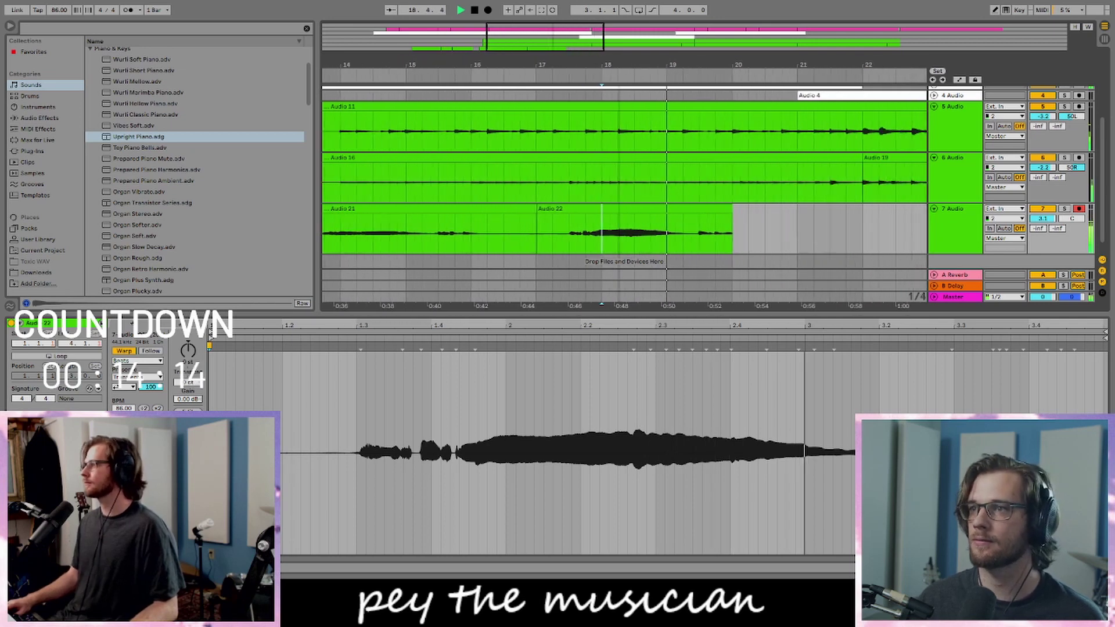
pyautogui.press('space')
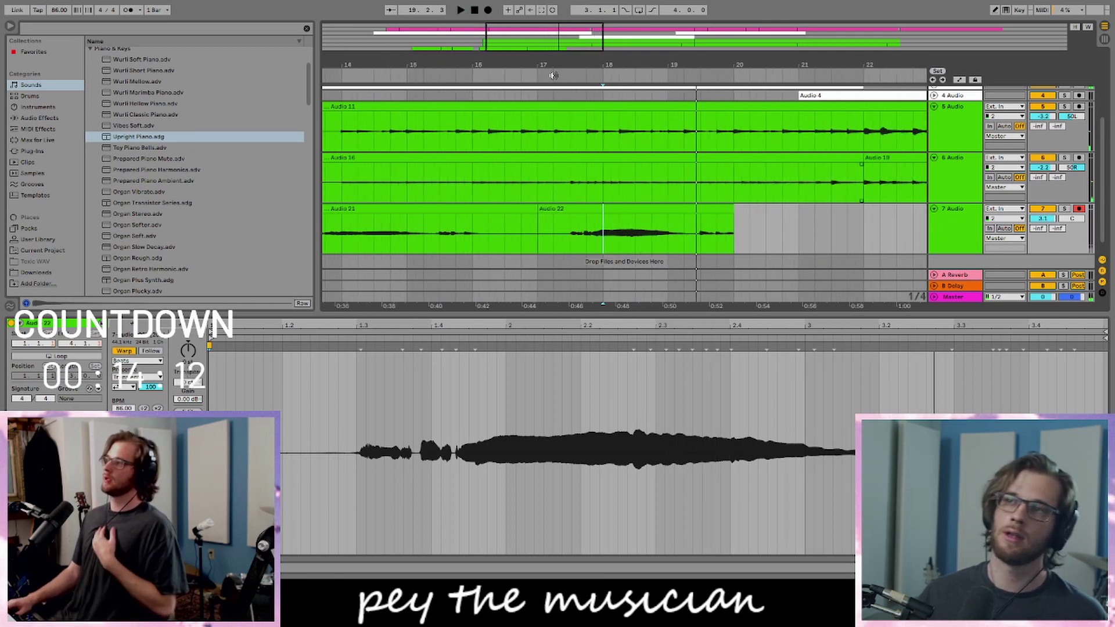
pyautogui.moveTo(549, 46); pyautogui.dragTo(538, 29)
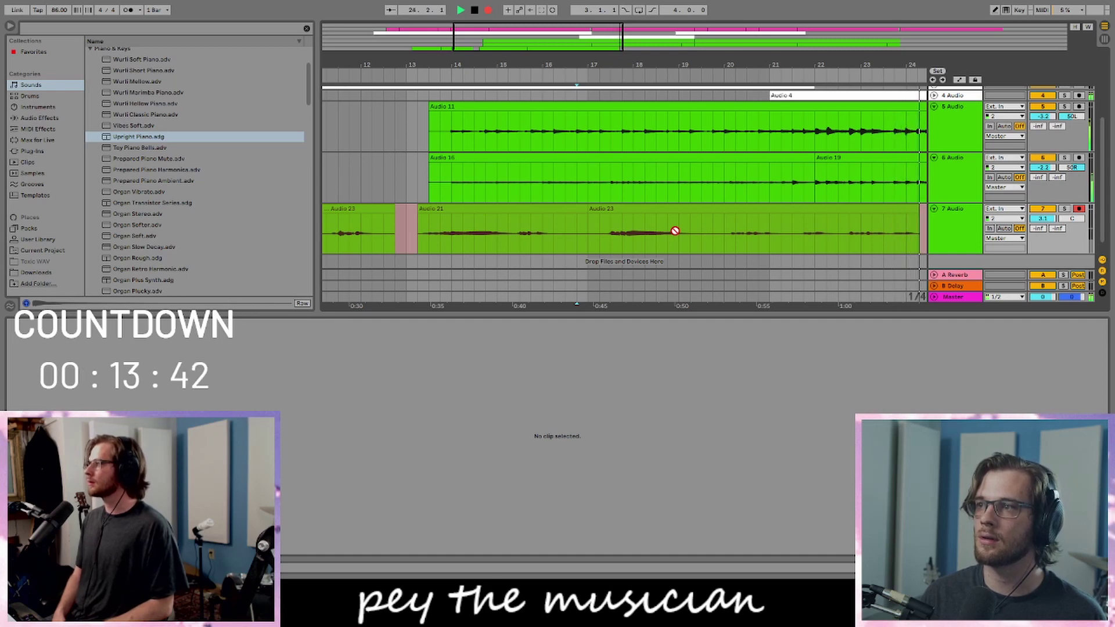
pyautogui.press('space')
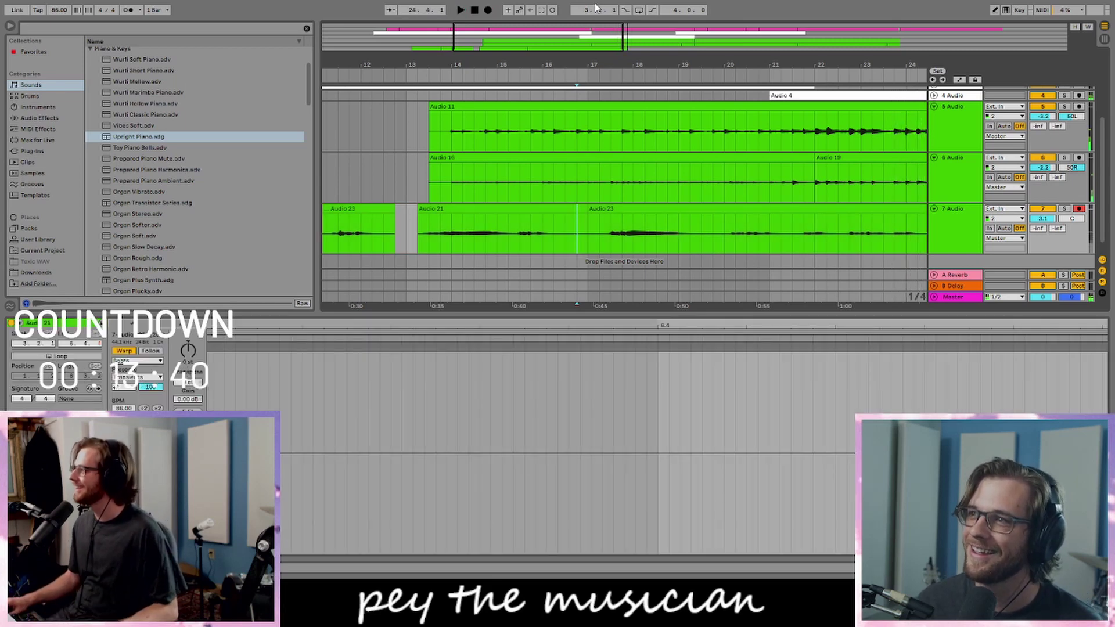
# - Play back the long vocal take on track 7 from bar 21 to check its later phrases
pyautogui.moveTo(704, 65); pyautogui.dragTo(652, 50)
pyautogui.click(698, 241)
pyautogui.press('space')
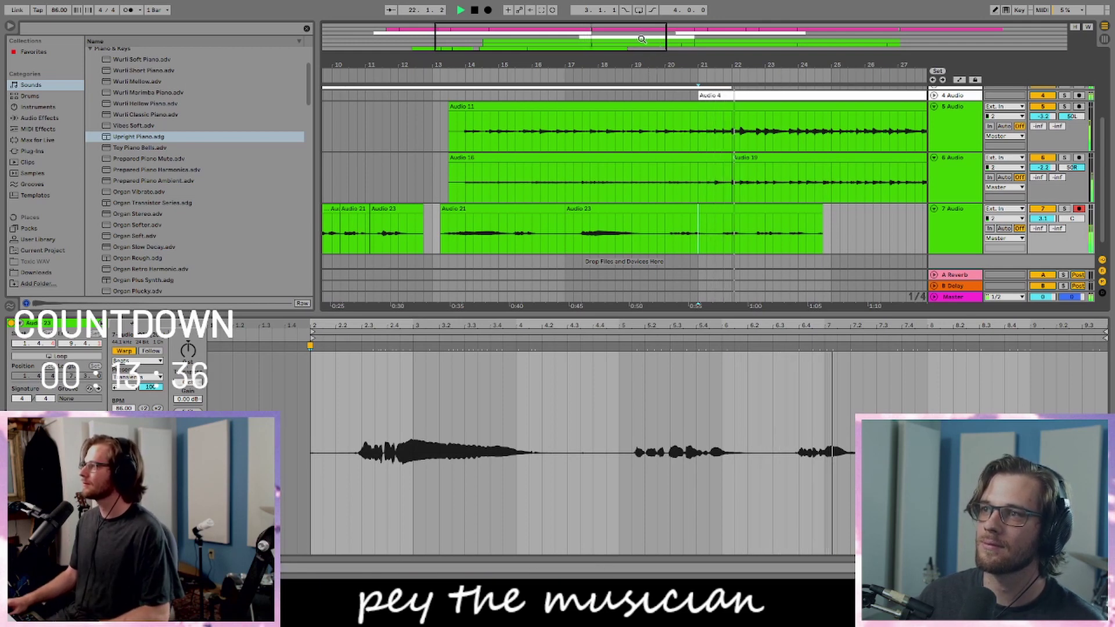
pyautogui.moveTo(656, 61); pyautogui.dragTo(462, 81)
pyautogui.press('+')
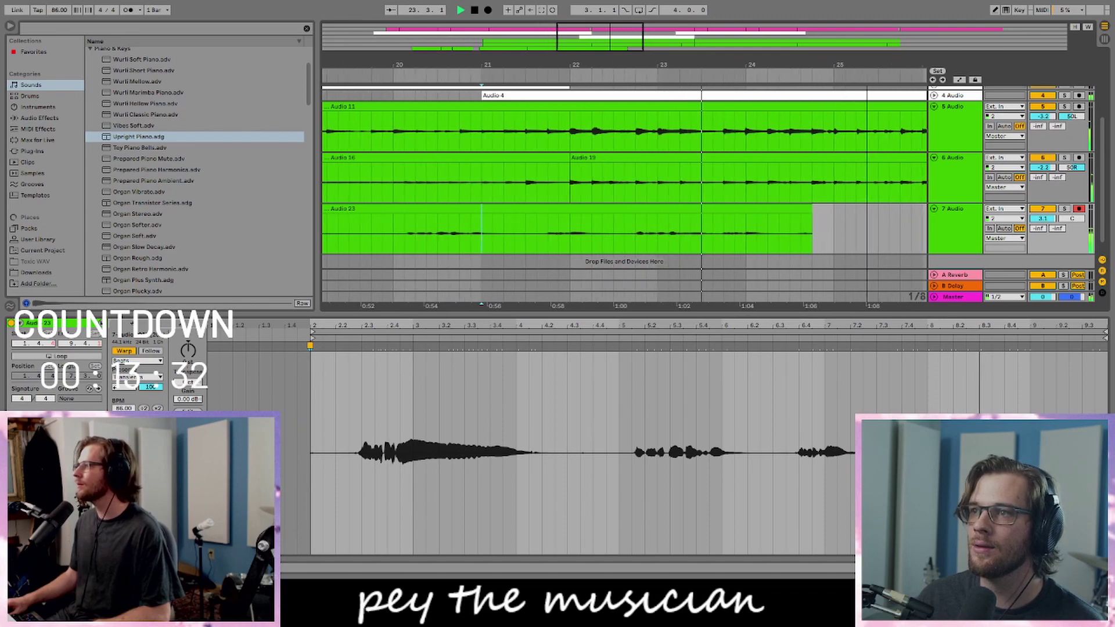
pyautogui.scroll(3, 718, 176)
pyautogui.scroll(-2, 718, 175)
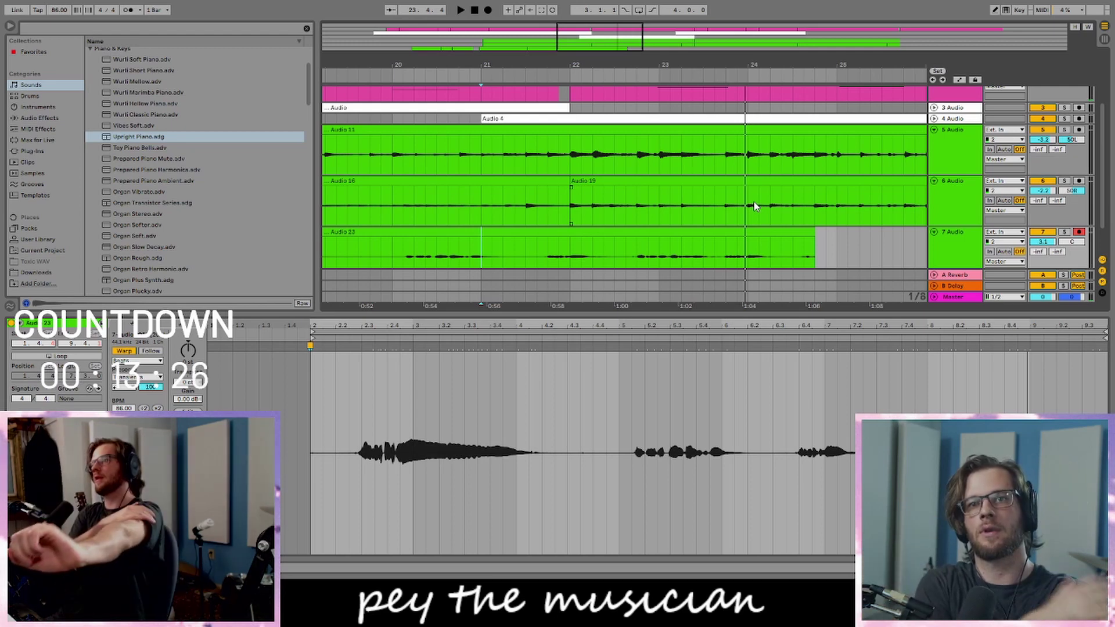
# - Replay track 7 from bar 21 and punch in a replacement phrase from mid-bar 21 to just before bar 24
pyautogui.press('space')
pyautogui.scroll(-1, 563, 250)
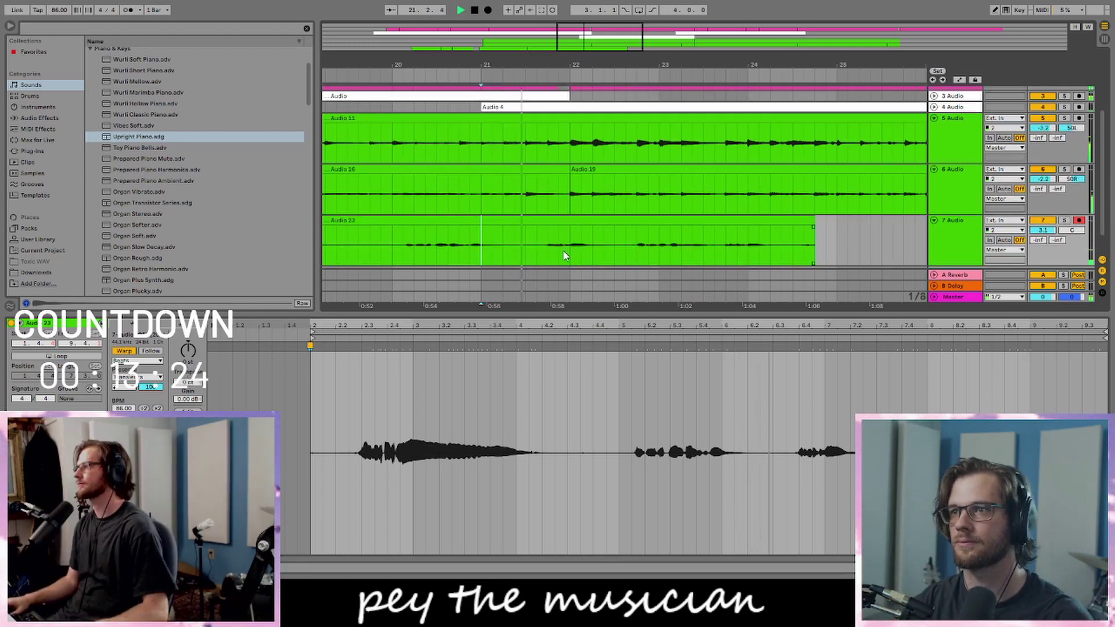
pyautogui.press('F9')
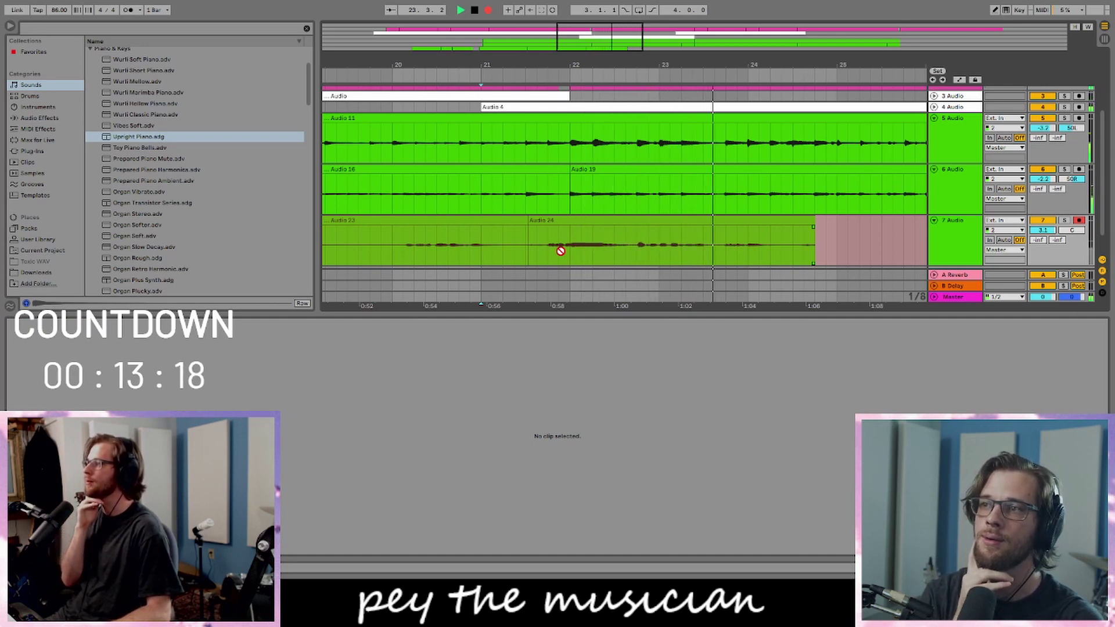
pyautogui.press('space')
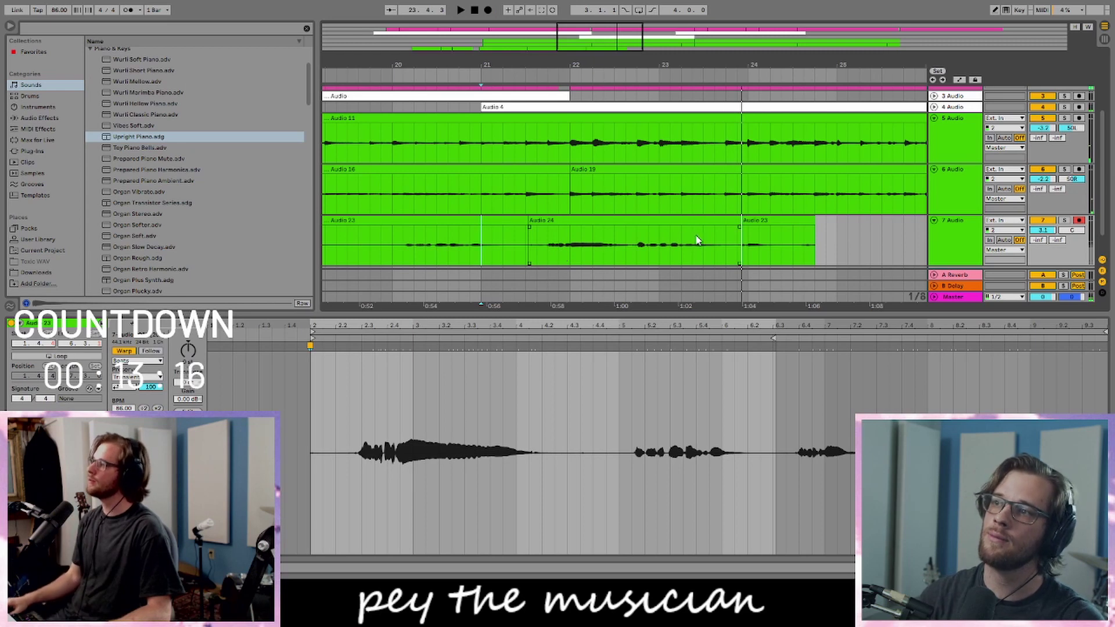
# - Play a lead-in from just after bar 23 and punch in the next vocal phrase on track 7 from about bar 23.4
pyautogui.click(680, 259)
pyautogui.press('space')
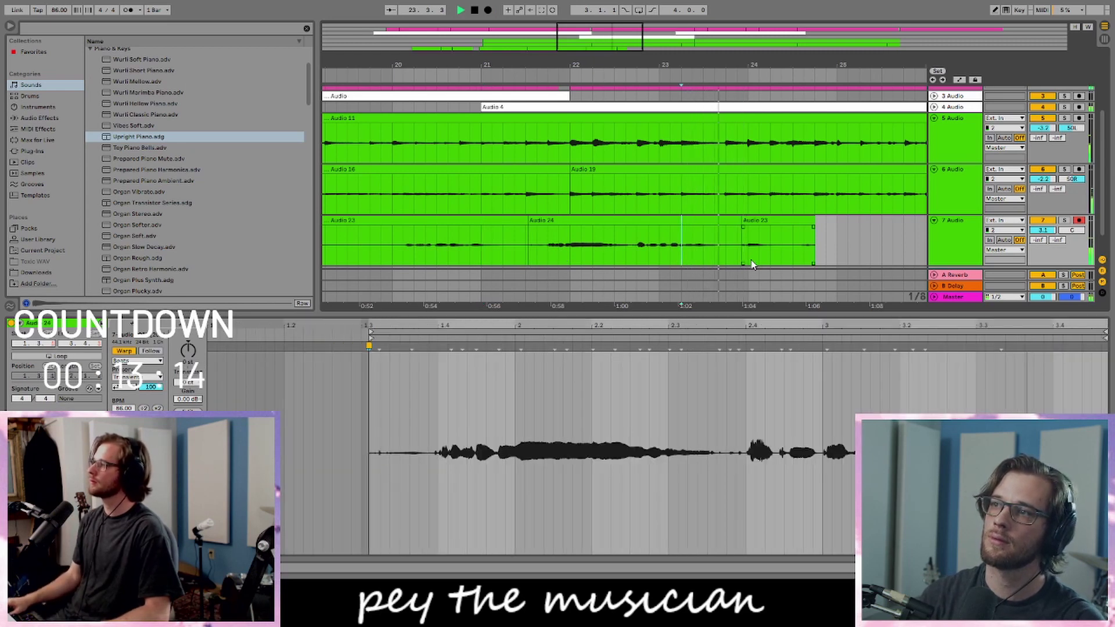
pyautogui.press('F9')
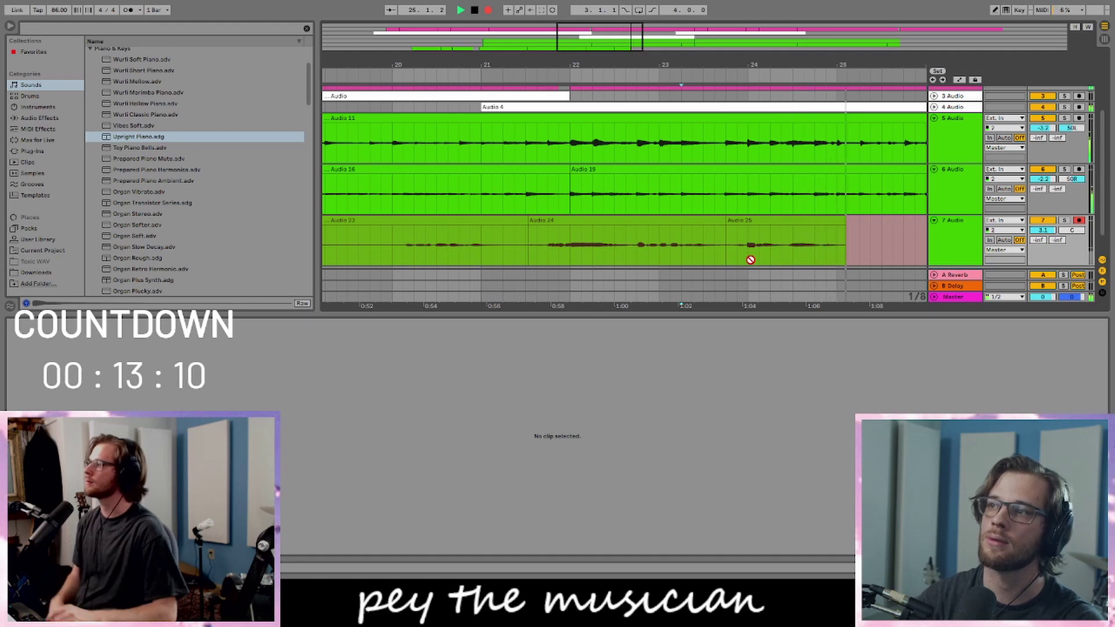
pyautogui.press('space')
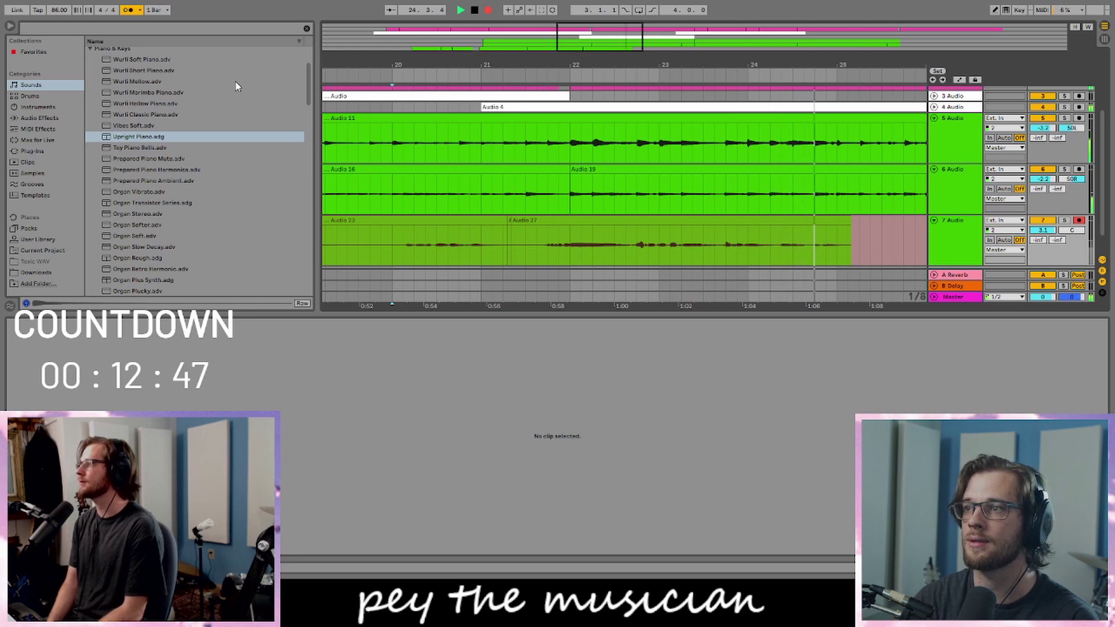
# - Stop recording, play the Audio 27 take from bar 23, and delete everything on track 7 after about bar 23.4
pyautogui.press('space')
pyautogui.click(660, 250)
pyautogui.press('space')
pyautogui.moveTo(881, 250); pyautogui.dragTo(723, 257)
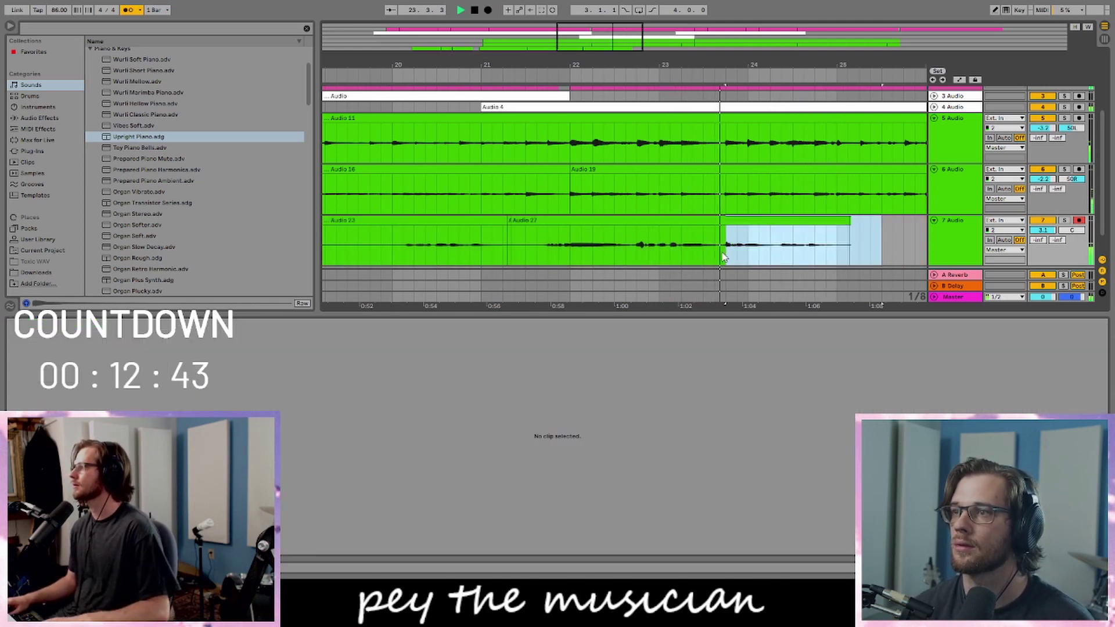
pyautogui.press('Delete')
# - Play a lead-in from about bar 21.4 and record the next vocal phrase on track 7 from about bar 23.3 past bar 26
pyautogui.click(548, 256)
pyautogui.press('space')
pyautogui.press('space')
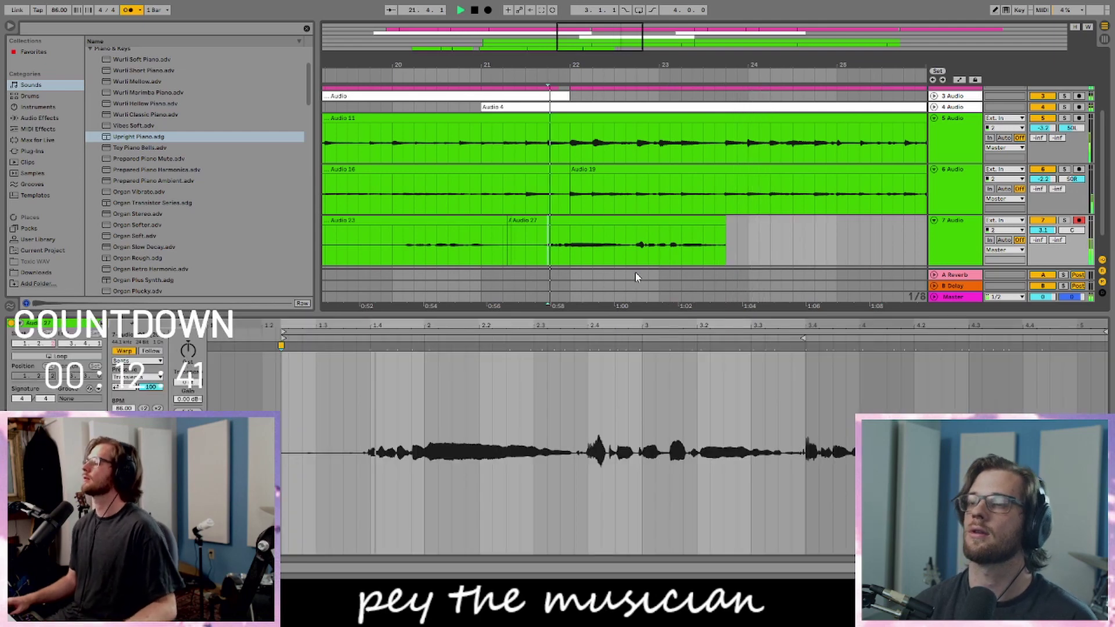
pyautogui.scroll(-2, 636, 277)
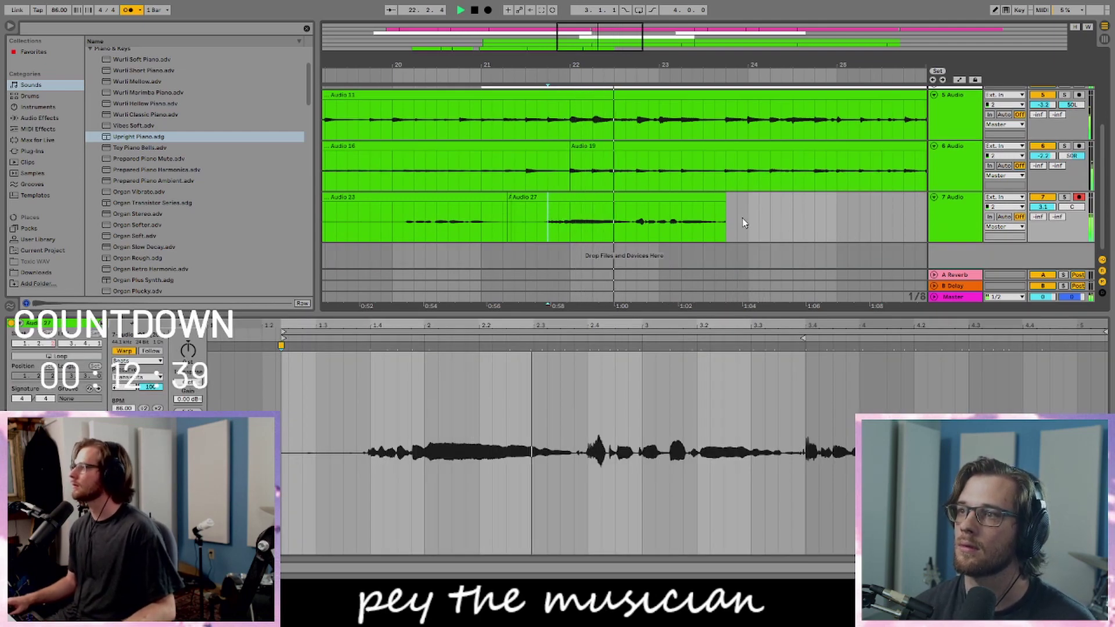
pyautogui.moveTo(736, 64); pyautogui.dragTo(691, 107)
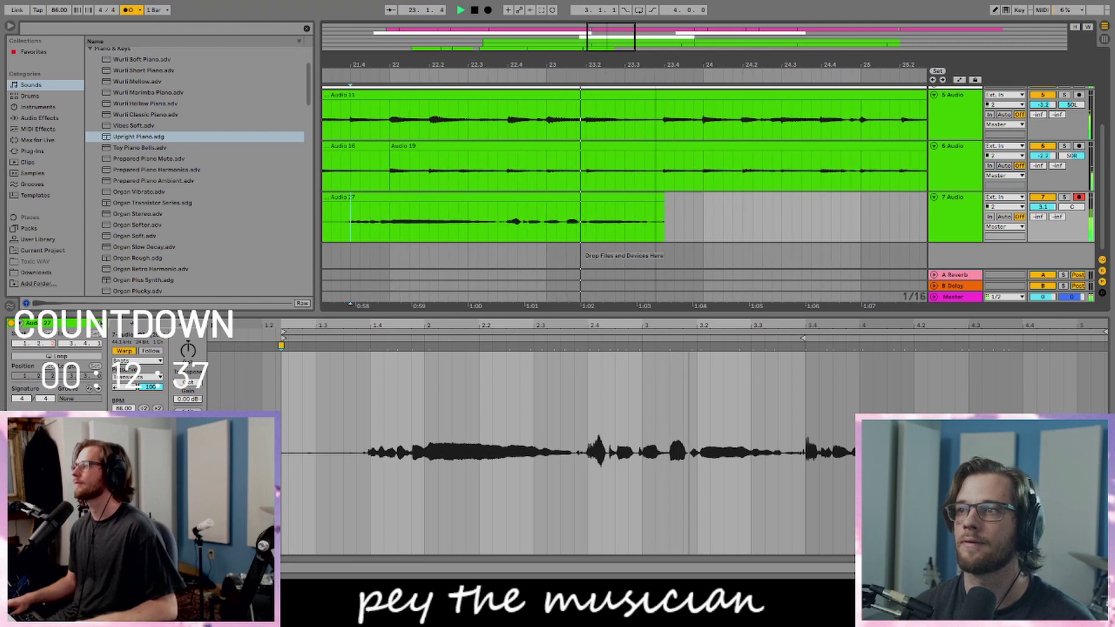
pyautogui.press('F9')
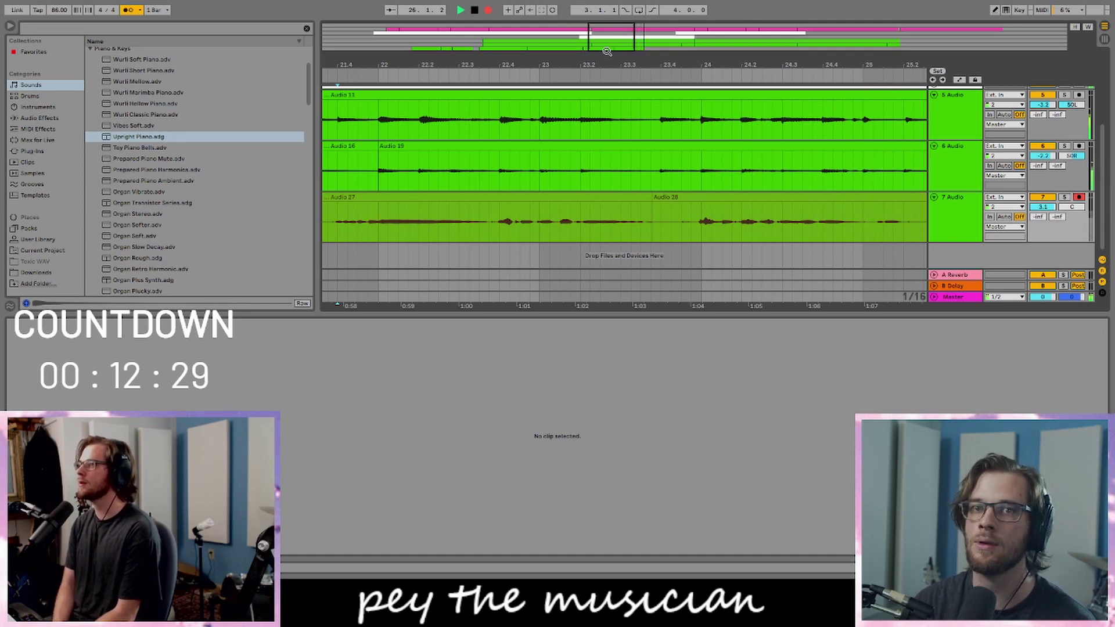
pyautogui.press('space')
# - Try to punch in a replacement phrase over the end of the Audio 28 clip after bar 25, and undo it
pyautogui.moveTo(606, 51); pyautogui.dragTo(615, 36)
pyautogui.click(765, 229)
pyautogui.press('space')
pyautogui.press('F9')
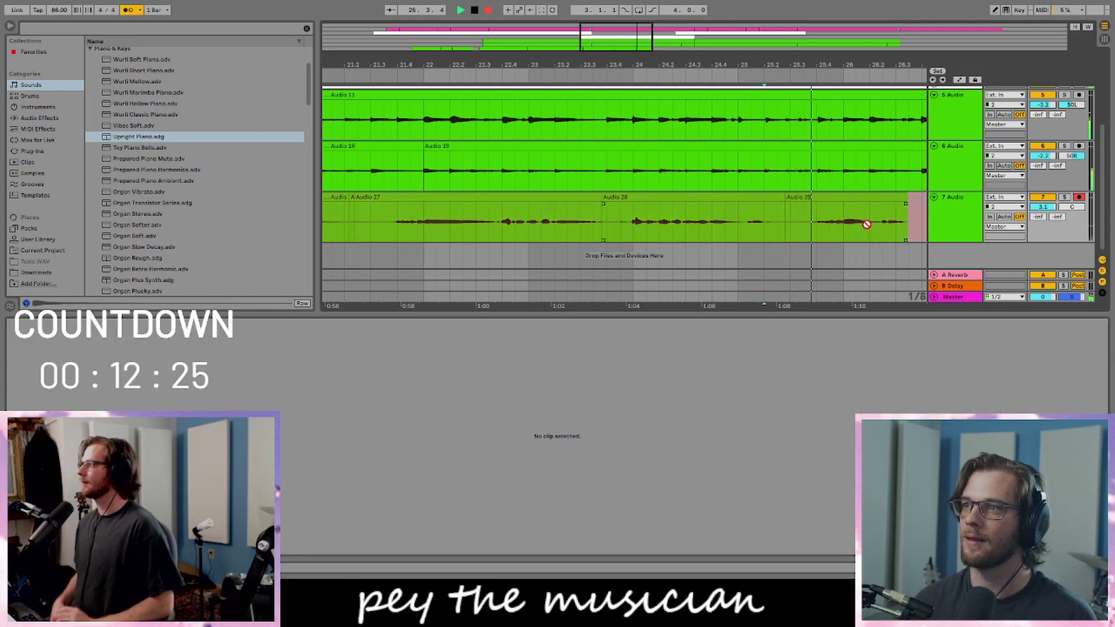
pyautogui.press('space')
pyautogui.hotkey('ctrl', 'z')
# - Play a lead-in from bar 24 and record vocals on track 7 from about bar 25.2 to near the end of bar 29
pyautogui.click(641, 222)
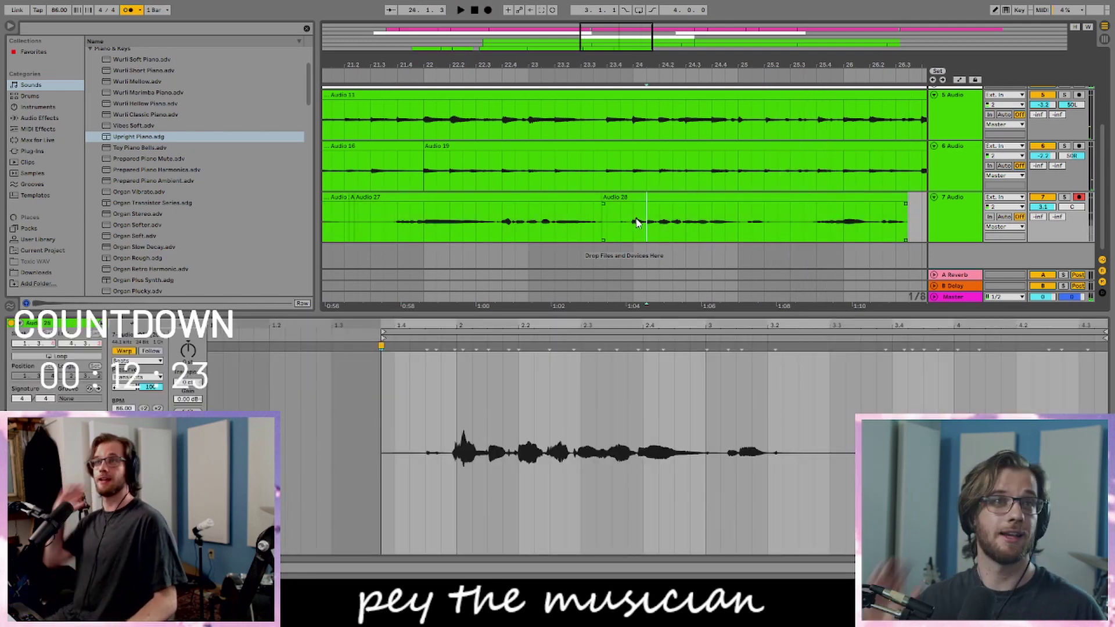
pyautogui.press('space')
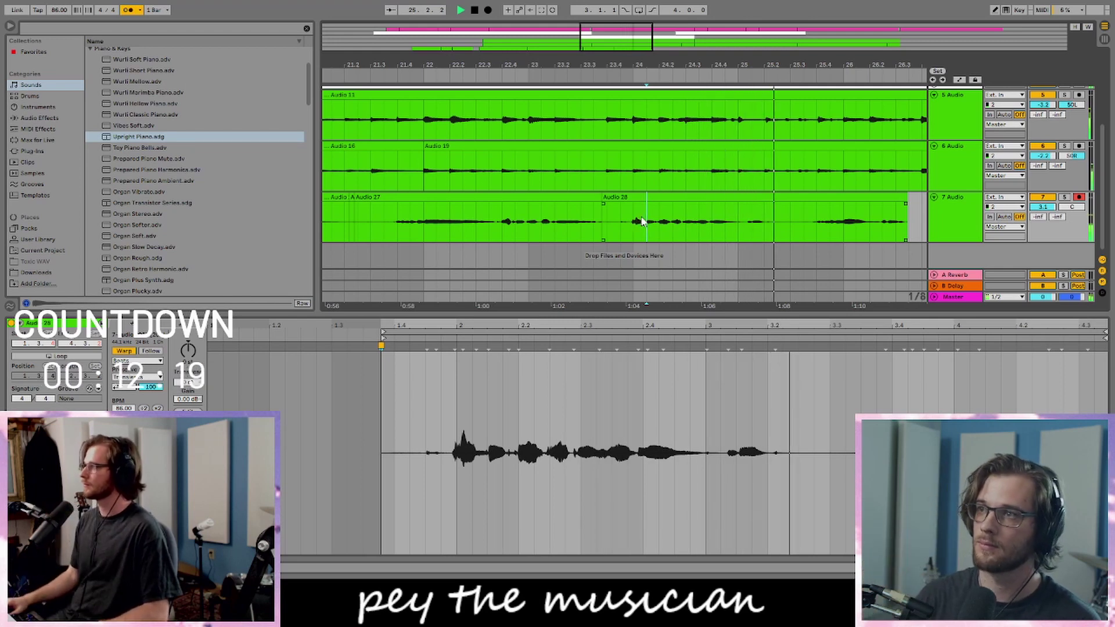
pyautogui.press('F9')
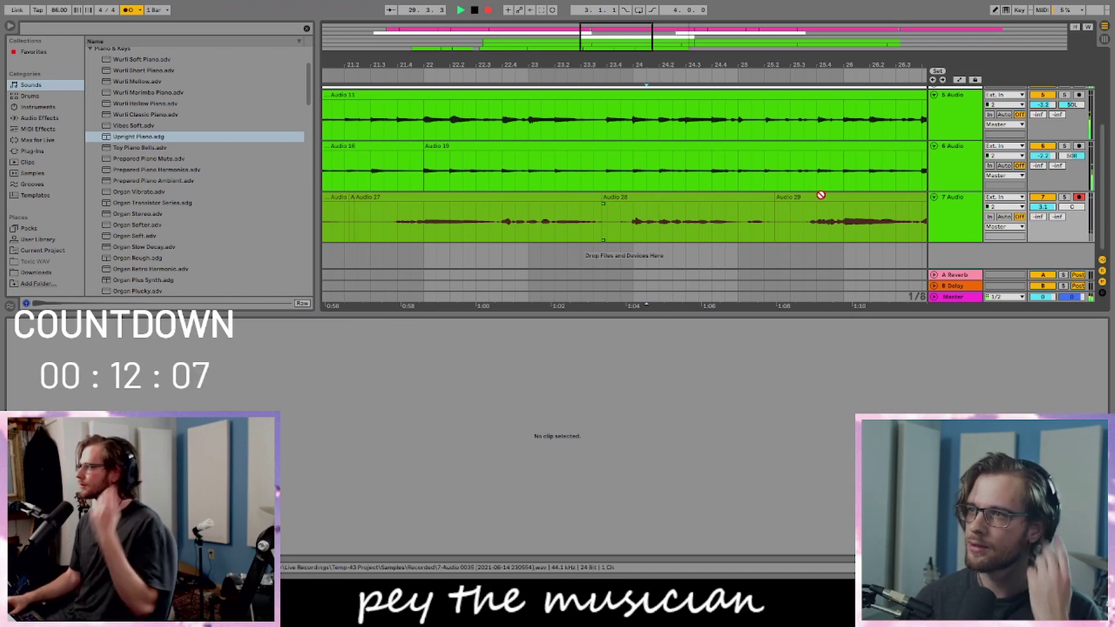
pyautogui.scroll(1, 818, 195)
pyautogui.press('space')
# - Play back the new Audio 29 take on track 7 and switch off the metronome
pyautogui.press('space')
pyautogui.moveTo(627, 40); pyautogui.dragTo(631, 23)
pyautogui.scroll(-2, 785, 201)
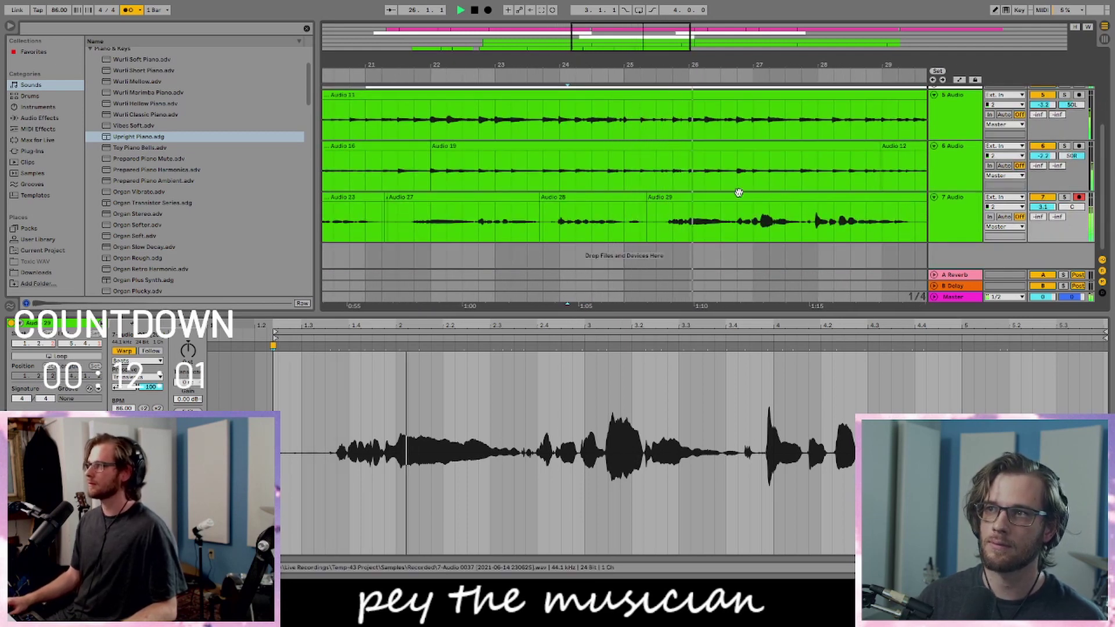
pyautogui.click(124, 10)
pyautogui.moveTo(747, 65); pyautogui.dragTo(659, 54)
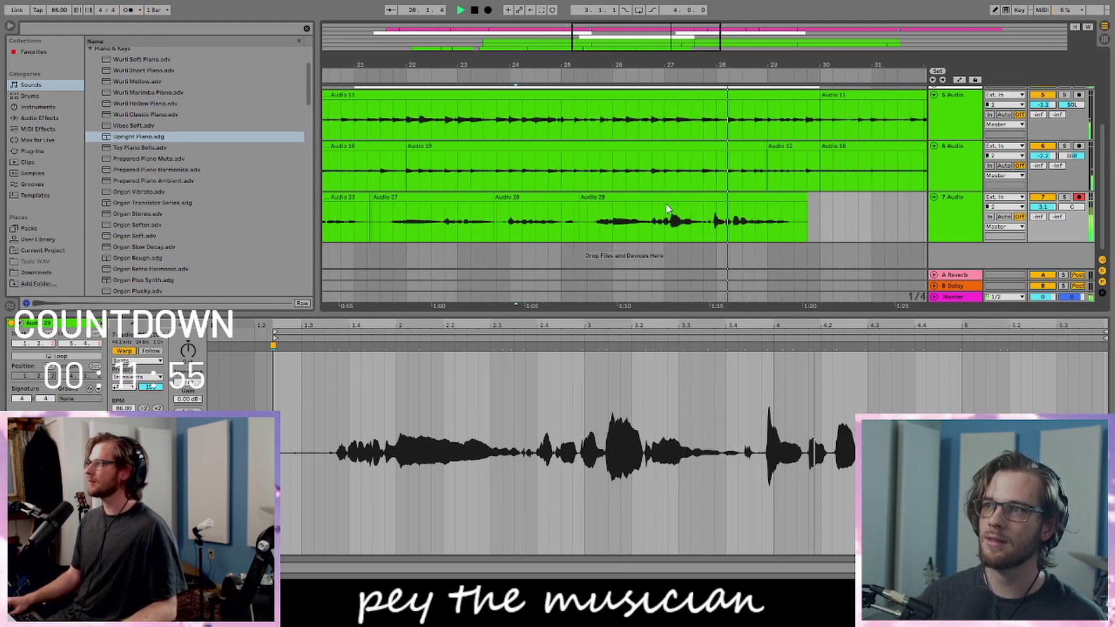
# - Play a lead-in from just before bar 25 and record a replacement vocal take on track 7 from about bar 25.2 past bar 31
pyautogui.click(562, 223)
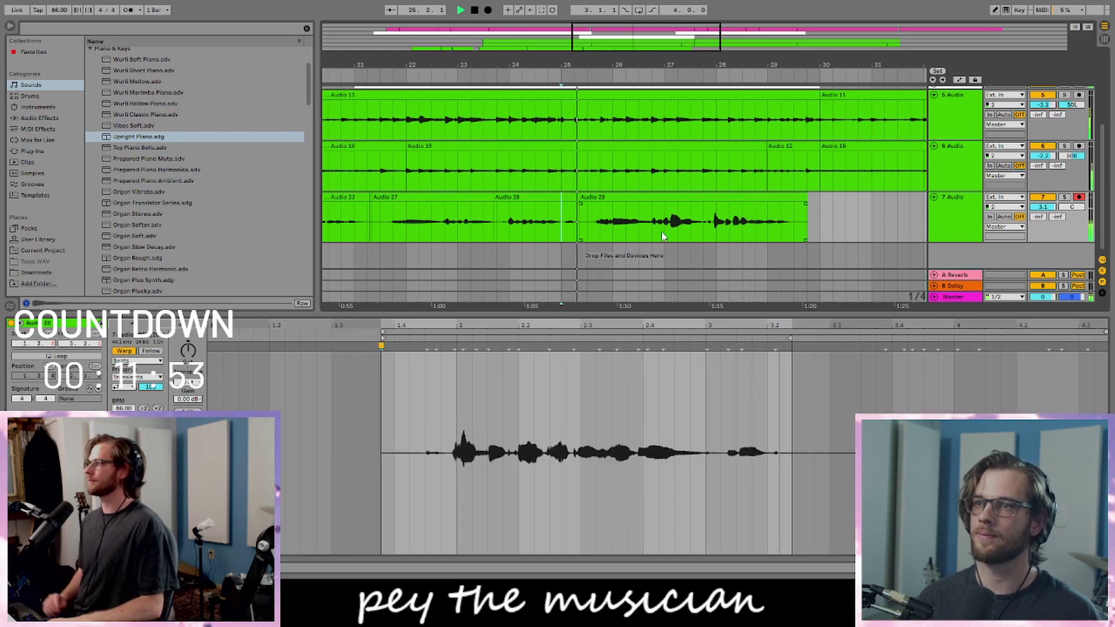
pyautogui.press('F9')
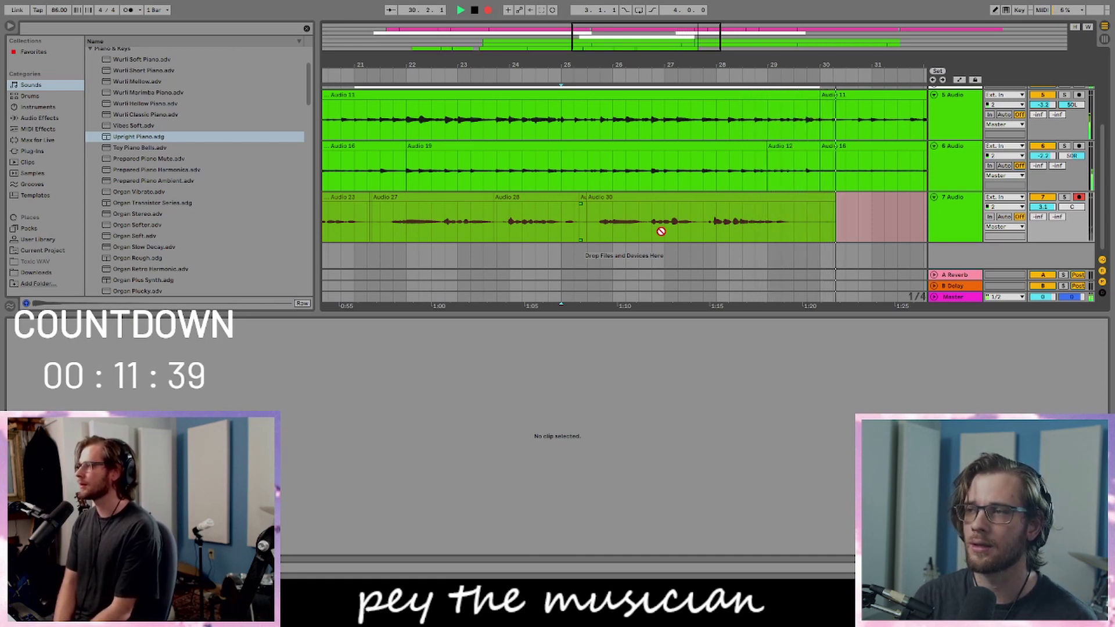
pyautogui.scroll(3, 661, 231)
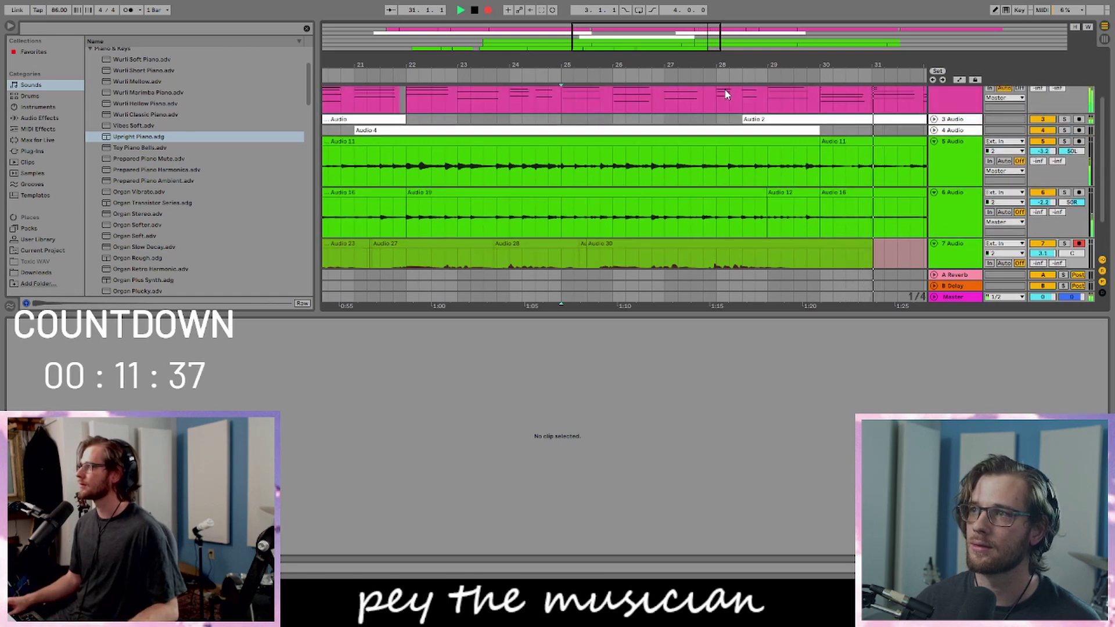
pyautogui.press('space')
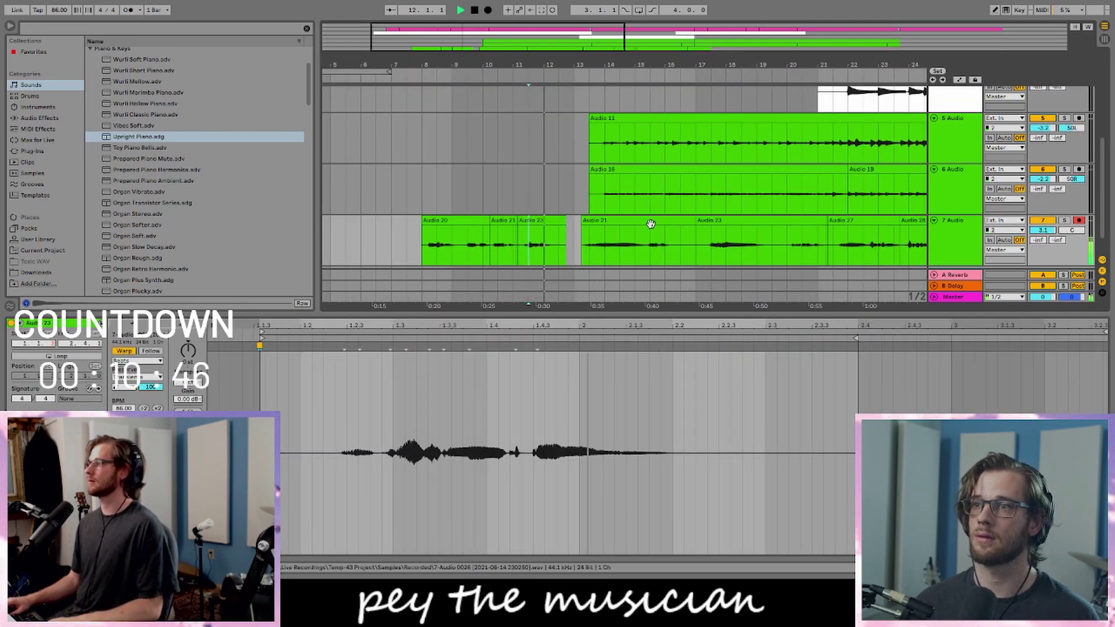
# - Punch in a vocal phrase on track 7 from about bar 12.1 up to the Audio 21 clip just after bar 13
pyautogui.press('F9')
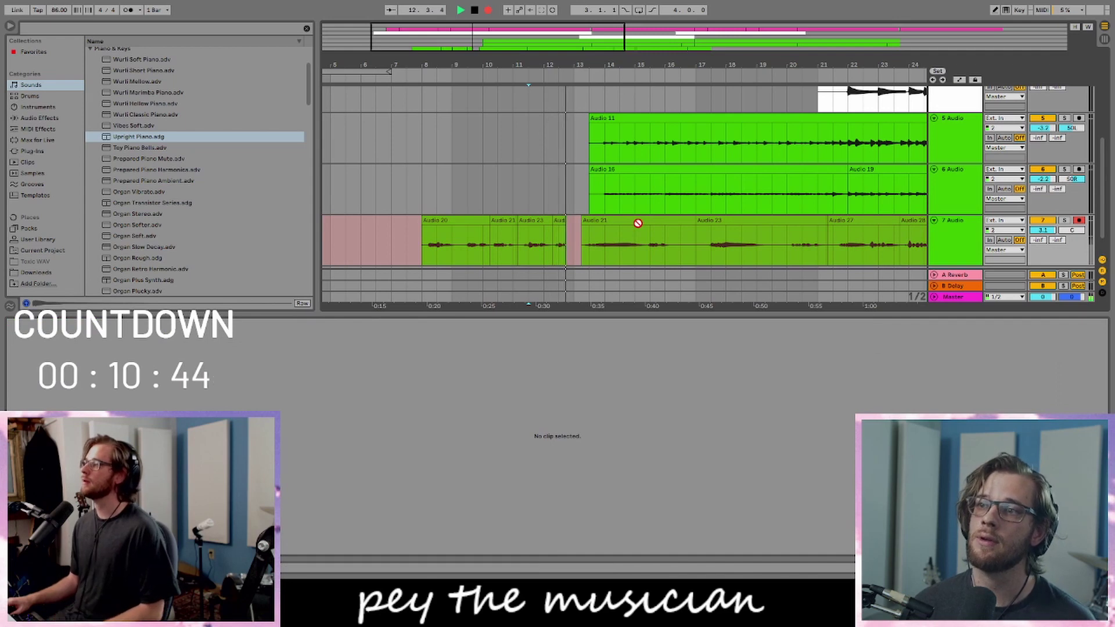
pyautogui.press('F9')
pyautogui.click(579, 222)
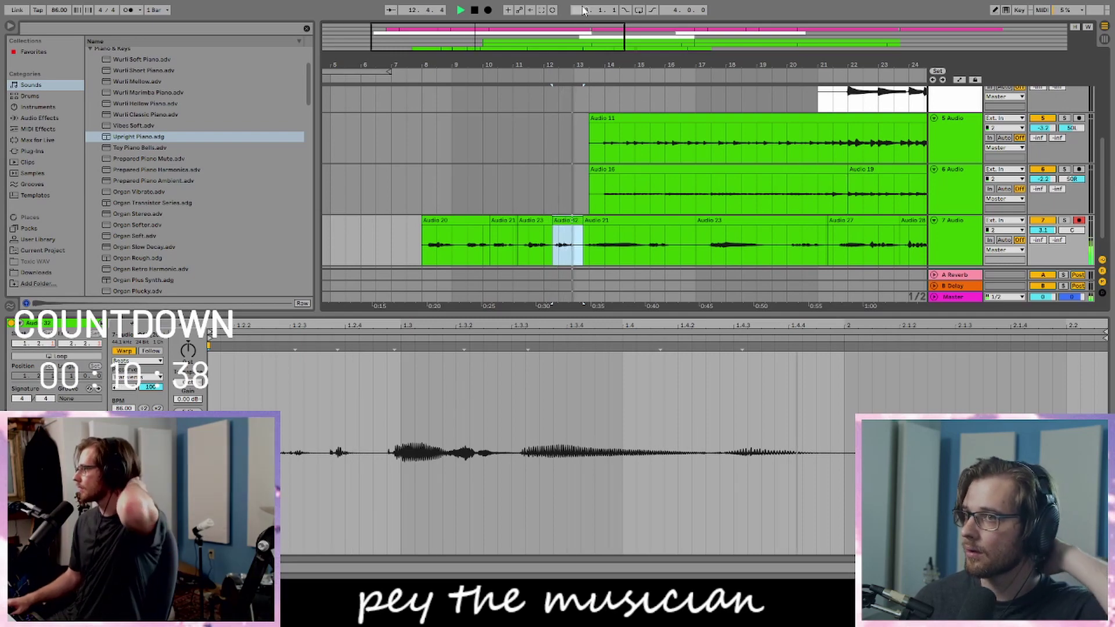
# - Duplicate vocal track 7 to make another vocal track beneath it
pyautogui.moveTo(549, 26); pyautogui.dragTo(523, 57)
pyautogui.scroll(-1, 870, 254)
pyautogui.click(959, 231)
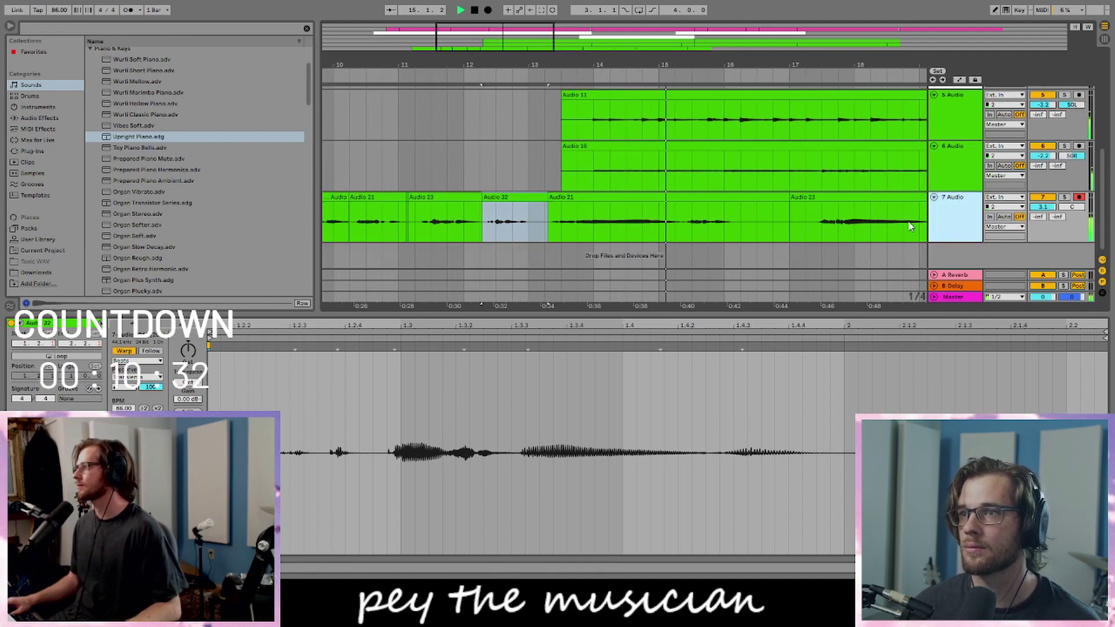
pyautogui.hotkey('ctrl', 'd')
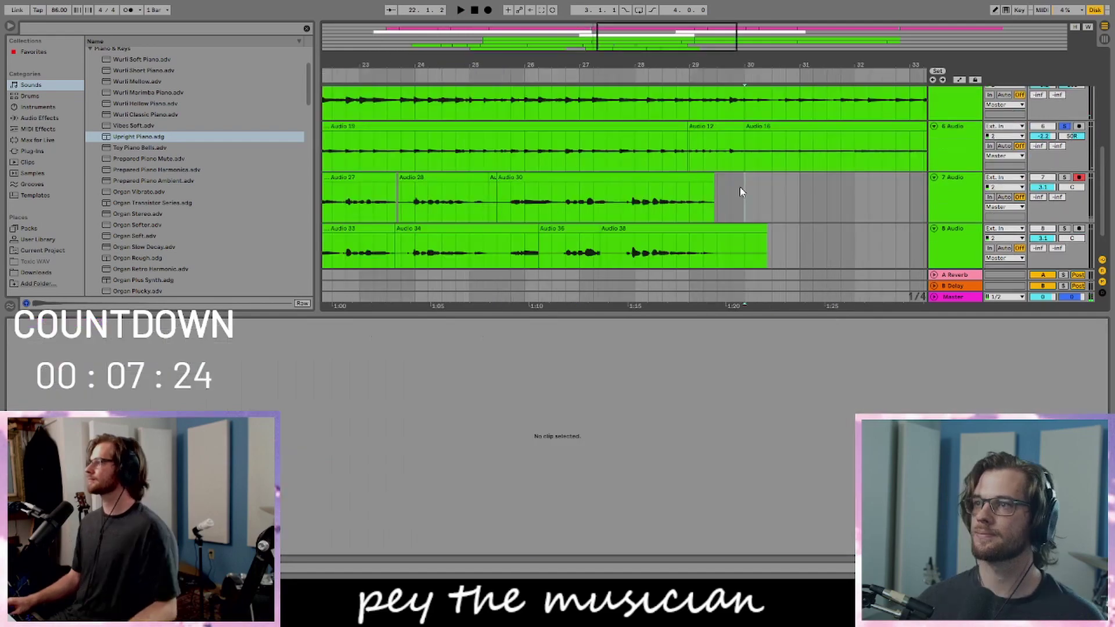
# - Play back from about bar 29.2 and turn off the solo on track 6
pyautogui.click(703, 198)
pyautogui.press('space')
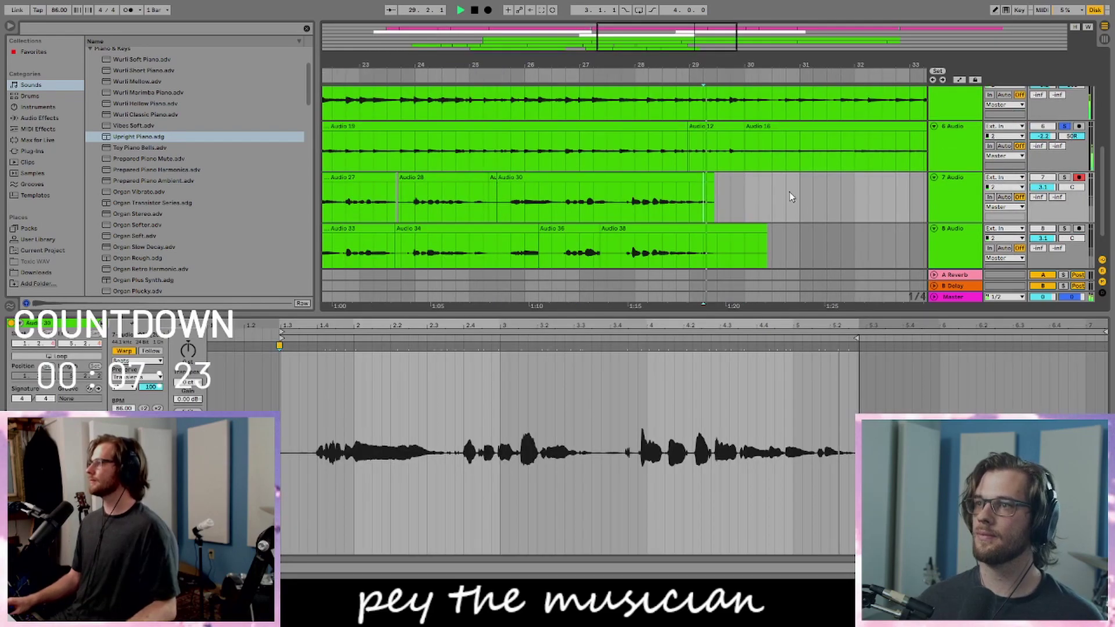
pyautogui.click(1065, 126)
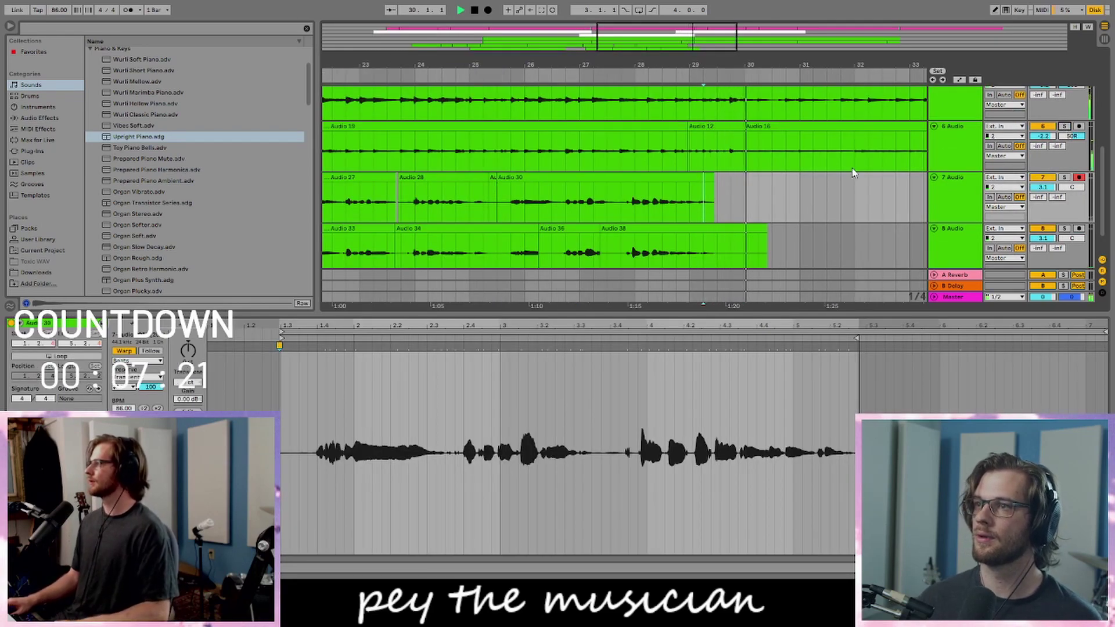
pyautogui.scroll(5, 744, 199)
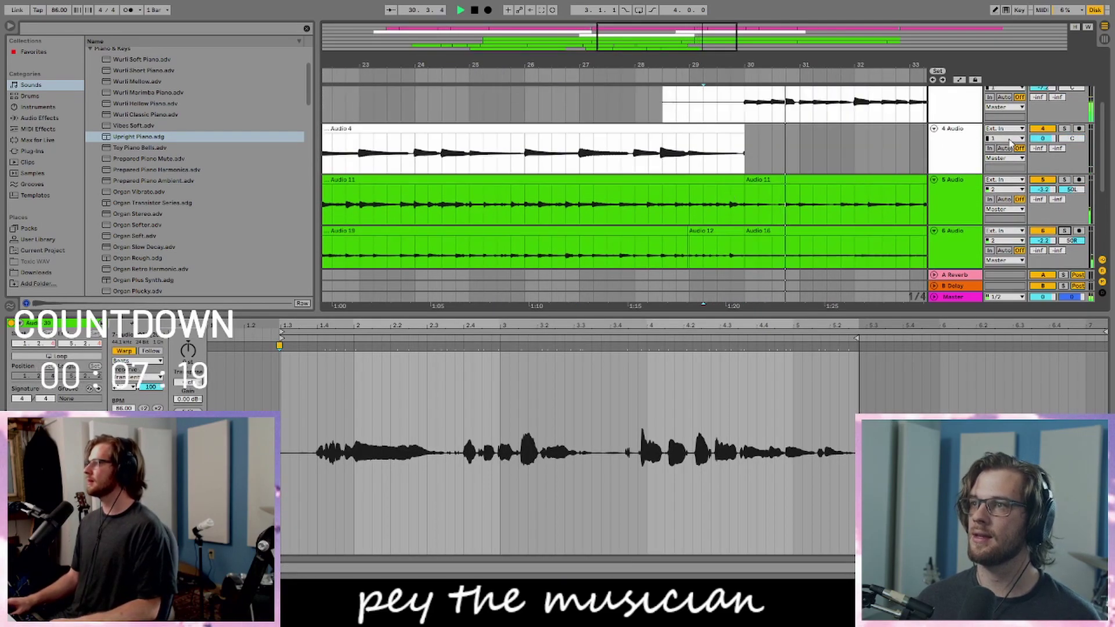
pyautogui.scroll(-5, 753, 223)
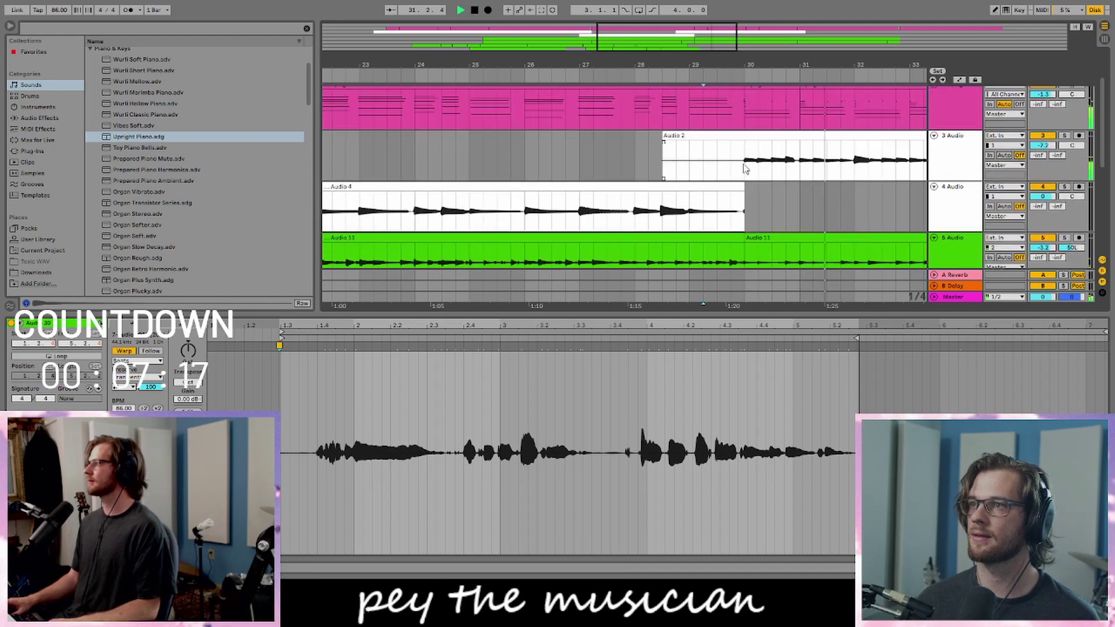
# - Record the next vocal phrases on track 7 from about bar 29.4 past bar 36
pyautogui.scroll(-2, 744, 221)
pyautogui.click(727, 192)
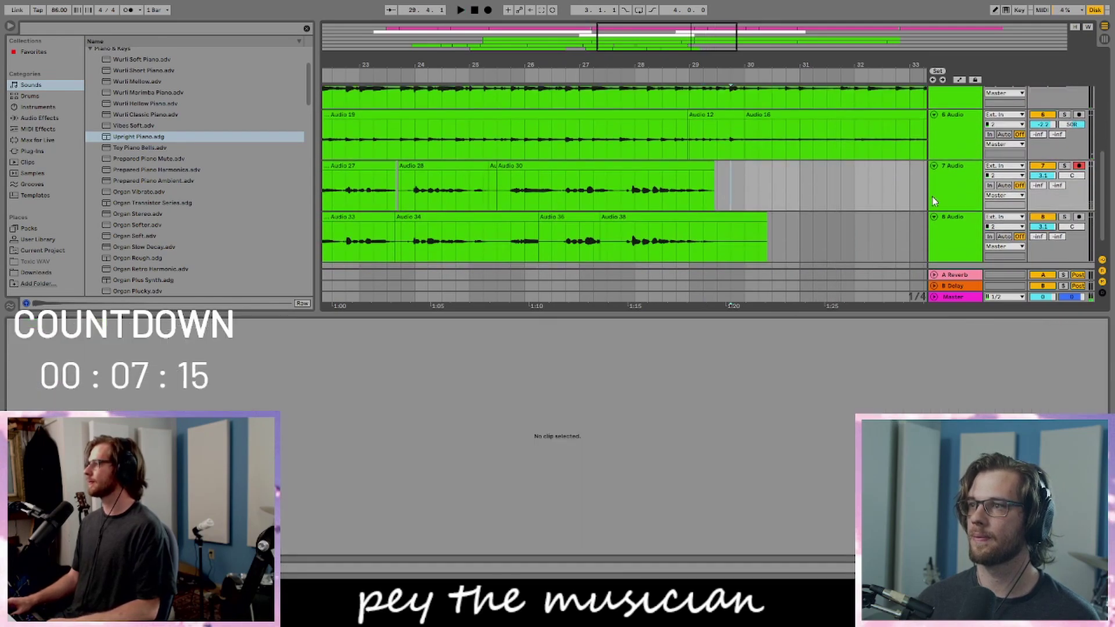
pyautogui.press('space')
pyautogui.press('F9')
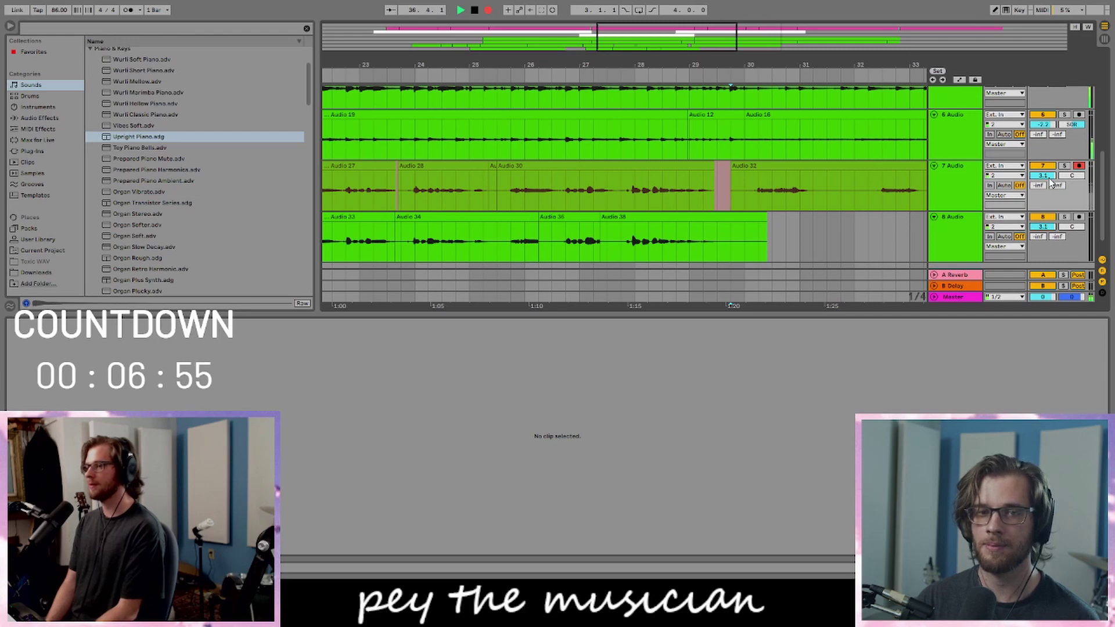
pyautogui.press('space')
# - Play back the soloed guitar tracks 5 and 6 from near the start of the first Audio 11 clip and within its repeat
pyautogui.moveTo(667, 65); pyautogui.dragTo(516, 40)
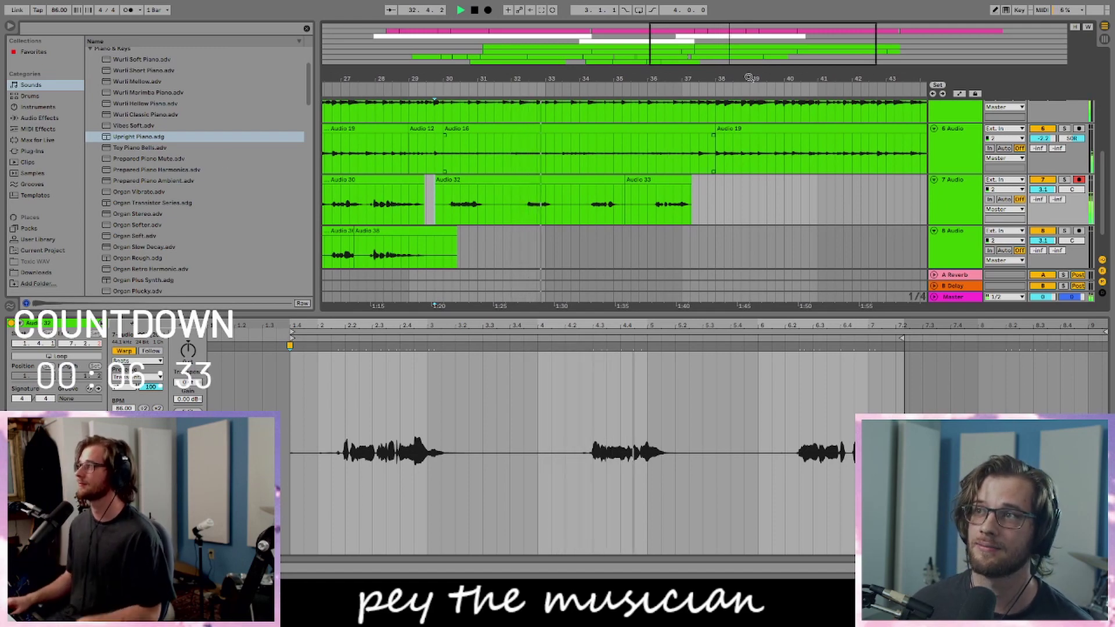
pyautogui.press('-')
pyautogui.scroll(5, 660, 168)
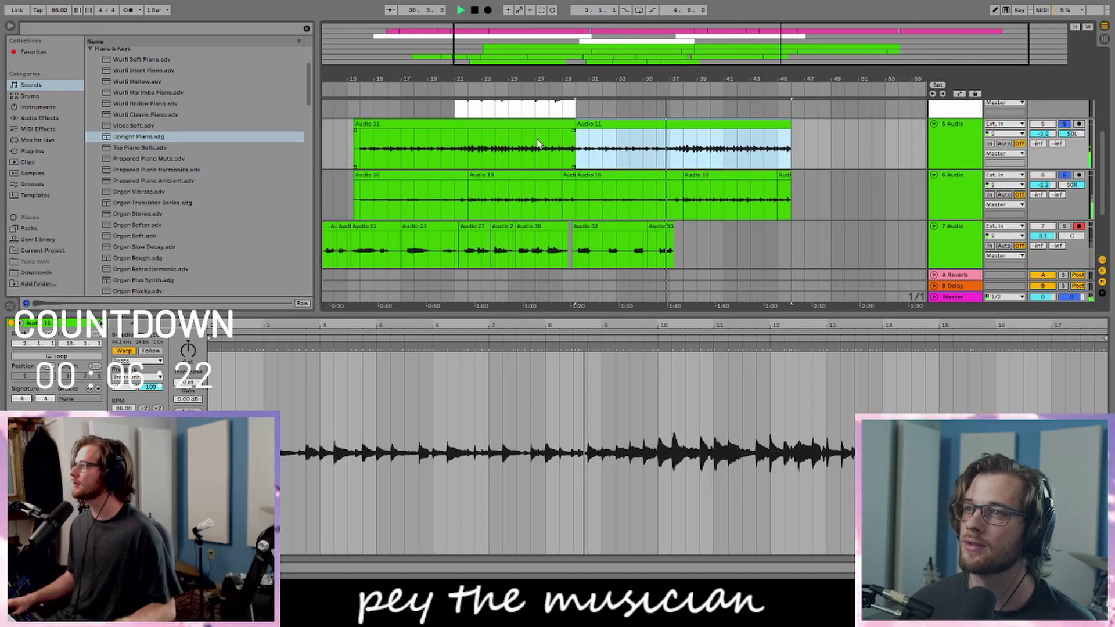
pyautogui.click(360, 151)
pyautogui.press('space')
pyautogui.scroll(4, 366, 186)
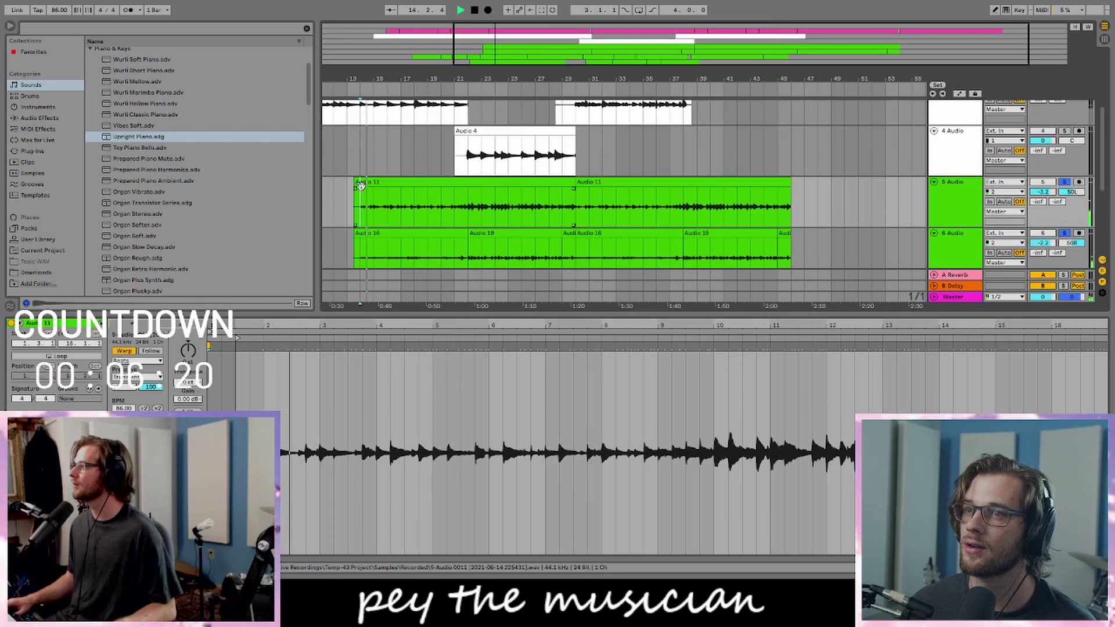
pyautogui.scroll(-2, 656, 172)
pyautogui.click(657, 172)
pyautogui.press('space')
# - Move the repeated guitar clips on tracks 5 and 6 together so they start at bar 38
pyautogui.keyDown('shift'); pyautogui.click(784, 210); pyautogui.keyUp('shift')
pyautogui.moveTo(690, 160); pyautogui.dragTo(878, 160)
pyautogui.scroll(3, 661, 180)
pyautogui.scroll(2, 672, 182)
pyautogui.scroll(-1, 683, 184)
pyautogui.moveTo(825, 261); pyautogui.dragTo(752, 256)
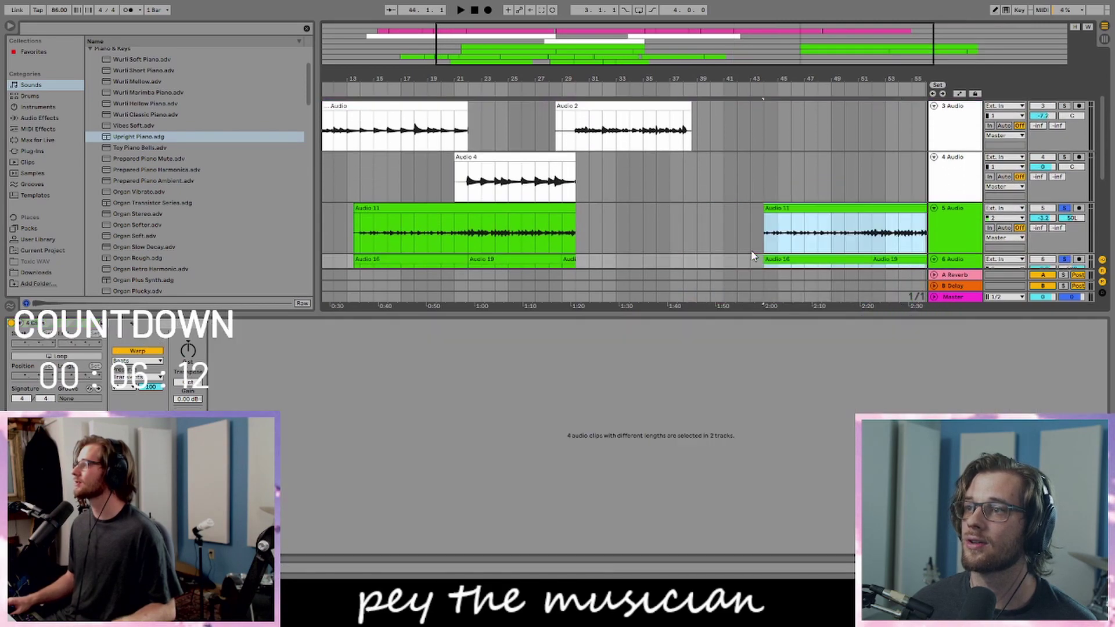
pyautogui.moveTo(789, 220); pyautogui.dragTo(709, 219)
pyautogui.scroll(2, 705, 203)
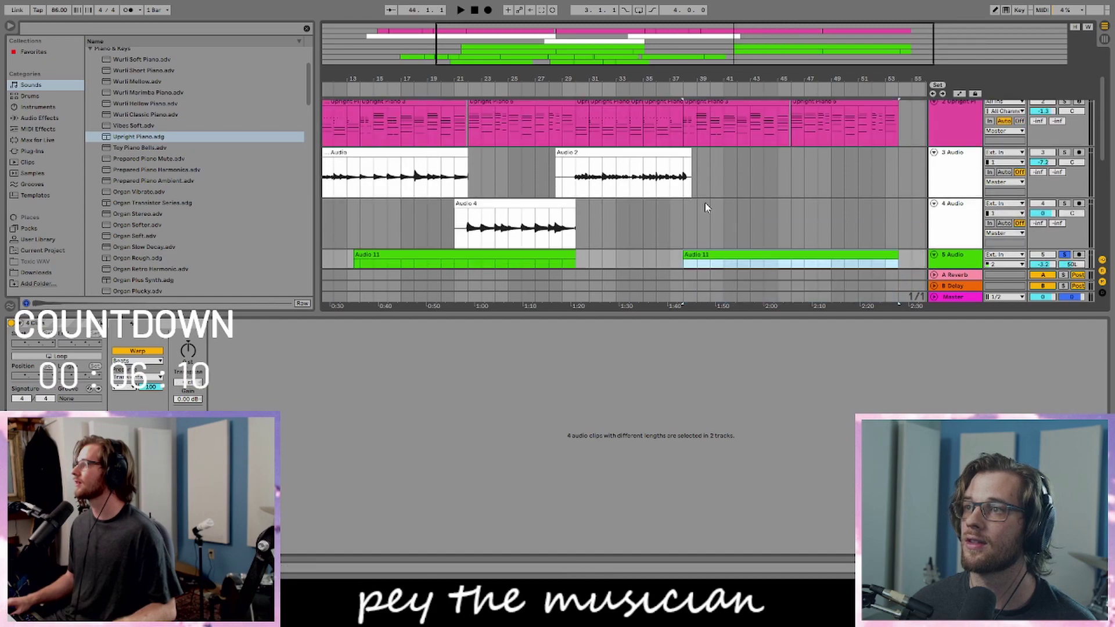
# - Play from bar 30, where the first guitar section ends, and turn off the solo on track 6
pyautogui.scroll(-2, 657, 215)
pyautogui.click(576, 210)
pyautogui.press('space')
pyautogui.scroll(-2, 591, 238)
pyautogui.click(1064, 121)
# - Punch in a replacement for the Audio 33 phrase on track 7 from about bar 35.3 to bar 38
pyautogui.moveTo(651, 79); pyautogui.dragTo(698, 136)
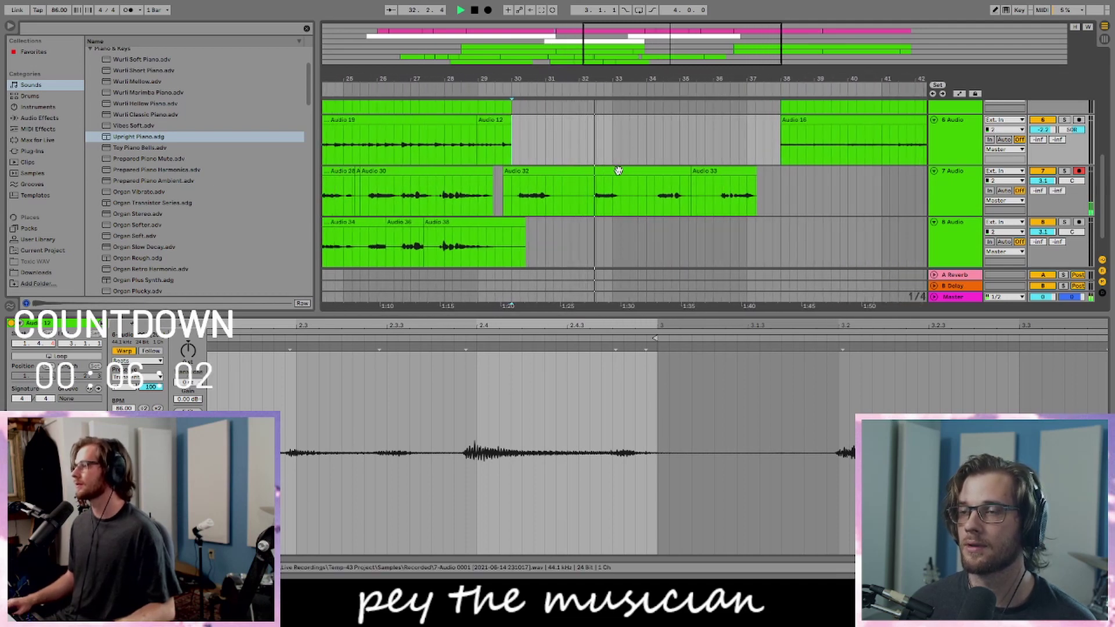
pyautogui.scroll(2, 638, 198)
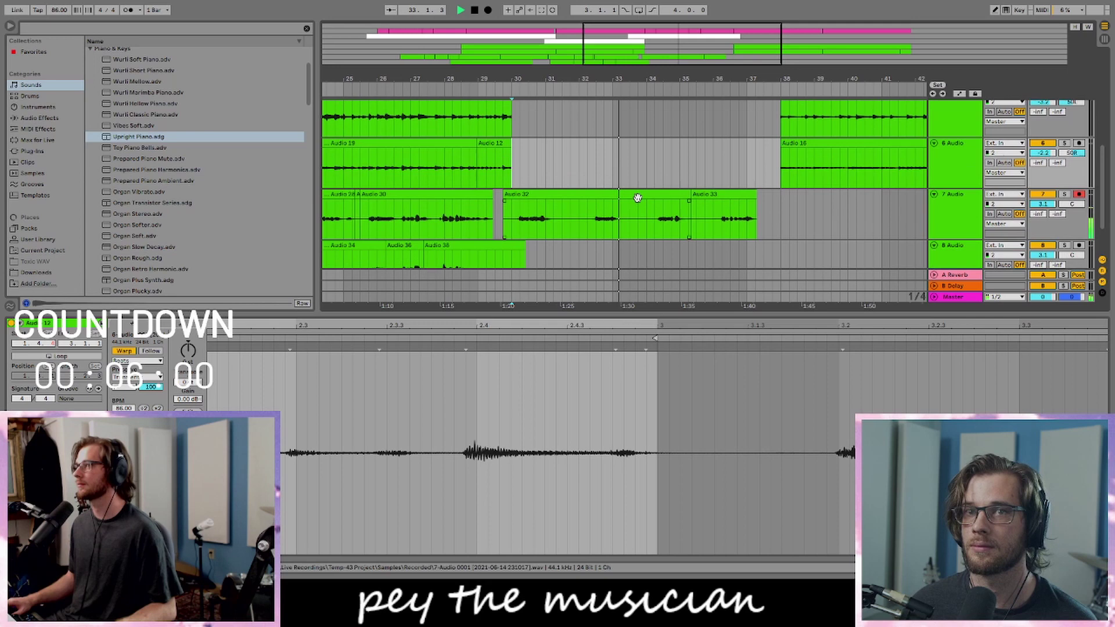
pyautogui.scroll(-2, 638, 195)
pyautogui.moveTo(657, 80); pyautogui.dragTo(655, 94)
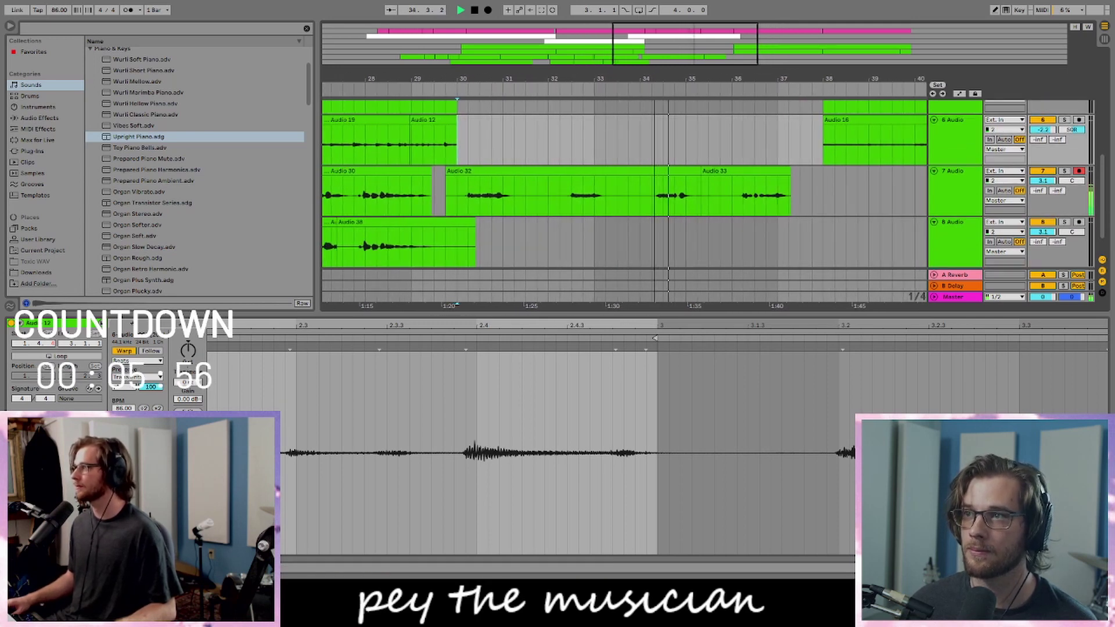
pyautogui.moveTo(694, 59); pyautogui.dragTo(694, 57)
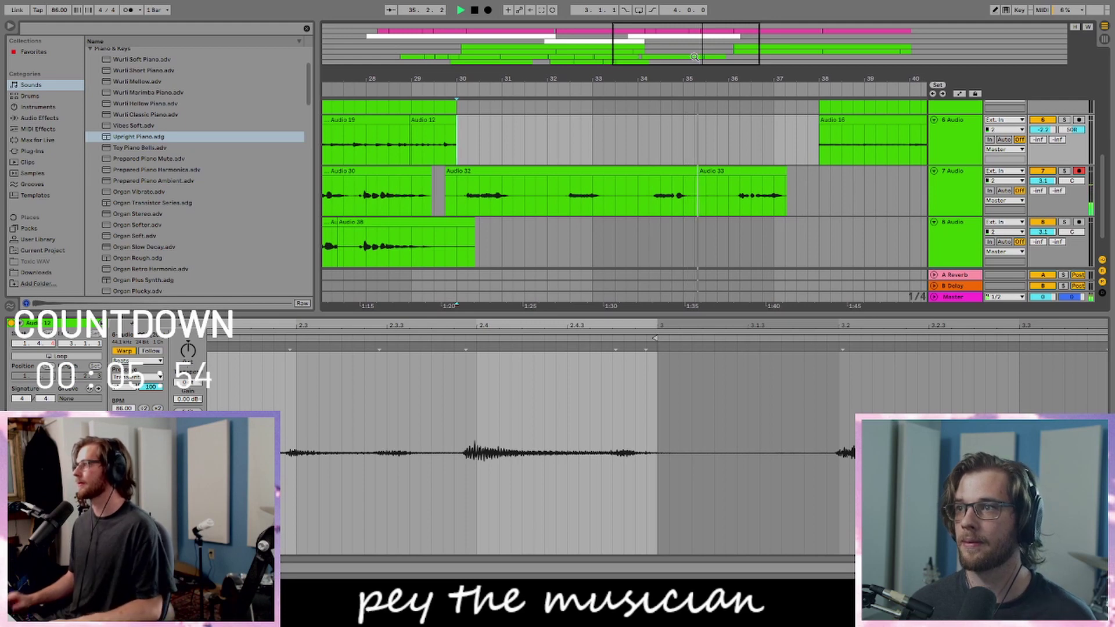
pyautogui.press('F9')
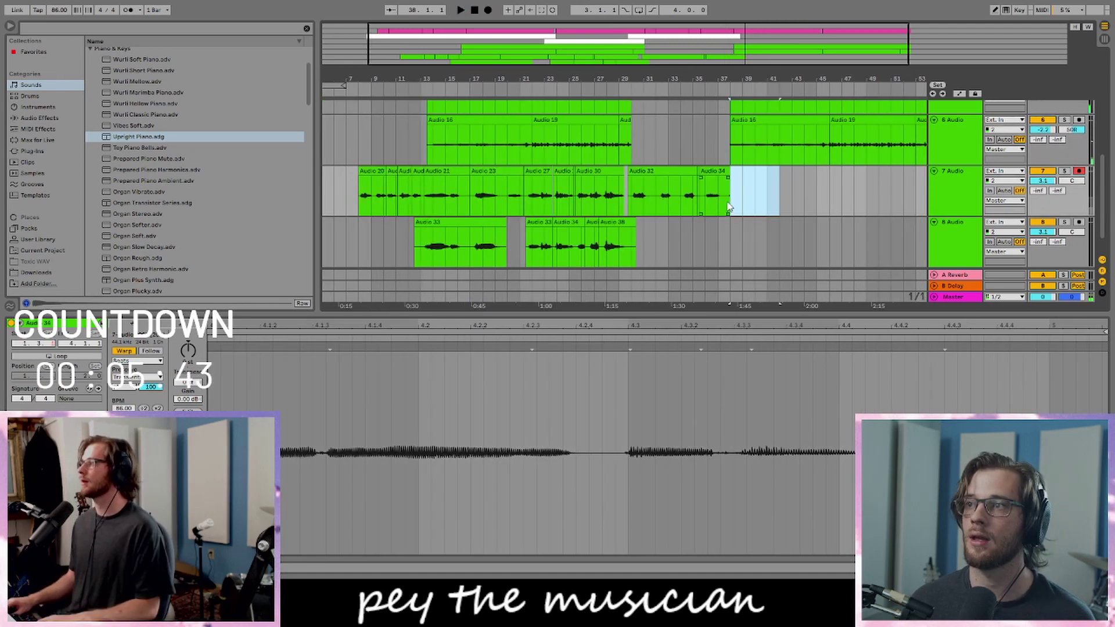
# - Look over the tracks and play the song back from near the start of the arrangement
pyautogui.scroll(-2, 732, 180)
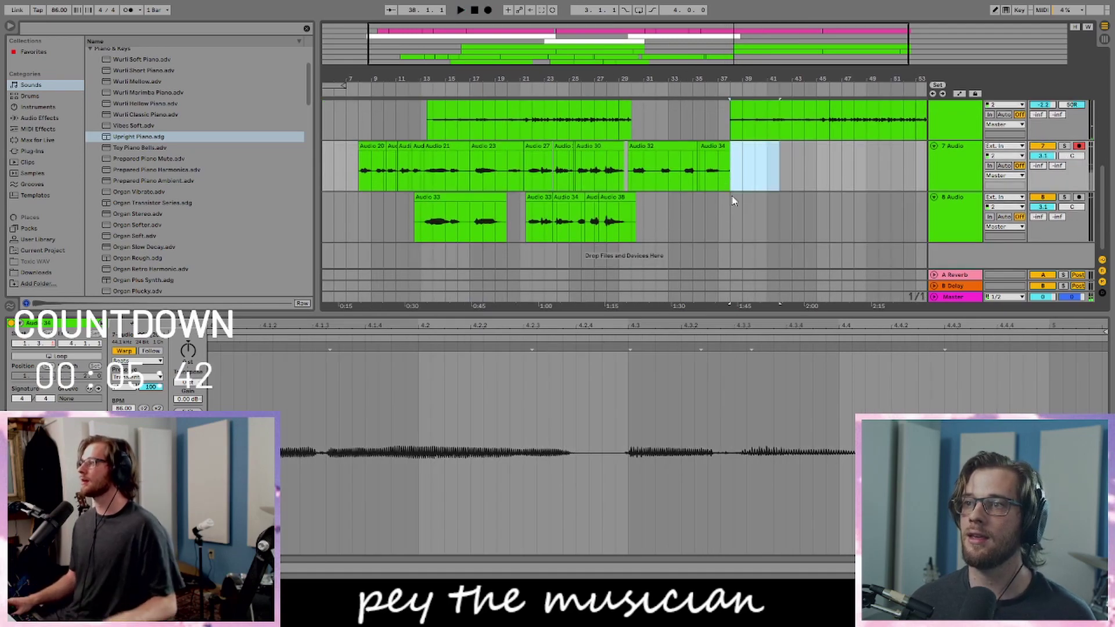
pyautogui.moveTo(731, 175); pyautogui.dragTo(755, 143)
pyautogui.scroll(3, 700, 173)
pyautogui.scroll(-2, 745, 145)
pyautogui.scroll(2, 406, 177)
pyautogui.scroll(-1, 360, 181)
pyautogui.click(336, 185)
pyautogui.press('space')
pyautogui.scroll(-1, 569, 157)
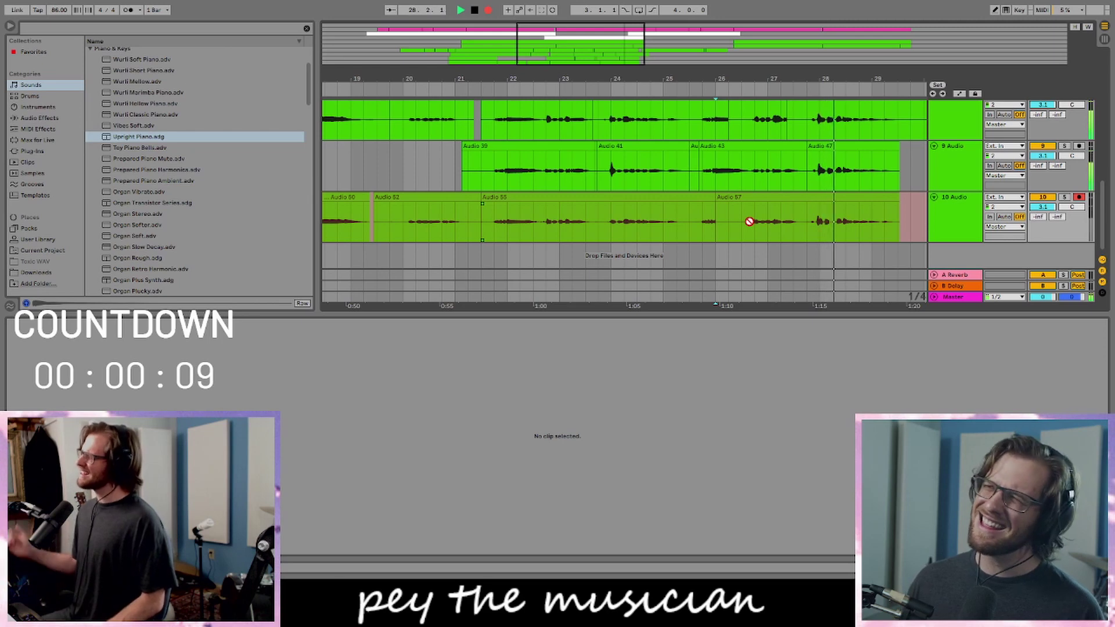
# - Undo and restore the new Audio 57 take on track 10, and extend the preceding clip to about bar 26.3
pyautogui.press('space')
pyautogui.hotkey('ctrl', 'z')
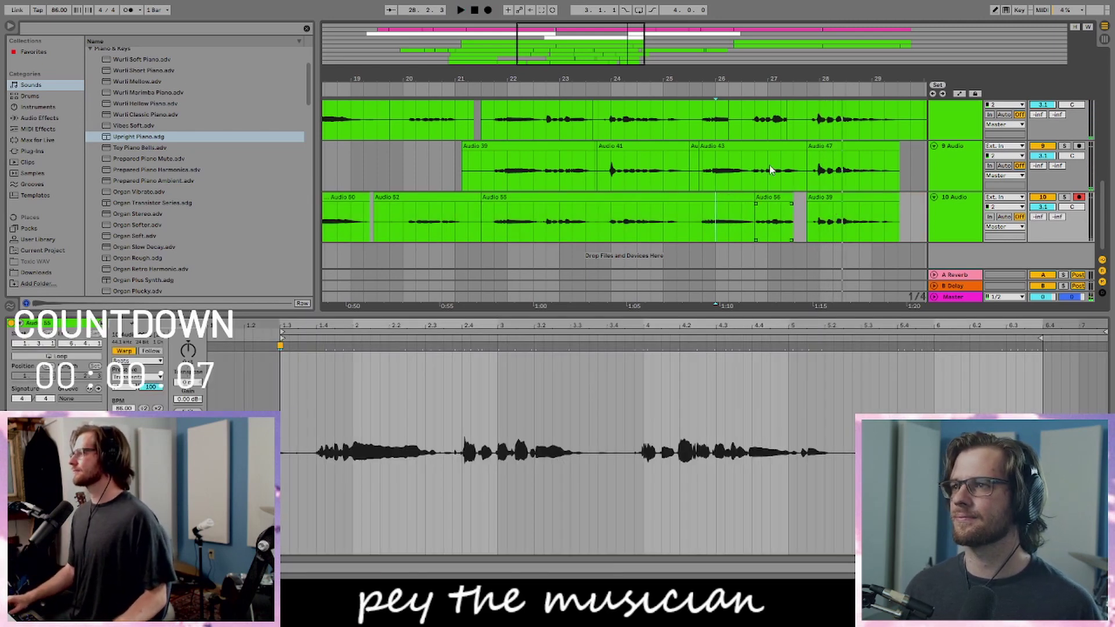
pyautogui.hotkey('ctrl', 'y')
pyautogui.press('space')
pyautogui.moveTo(715, 196); pyautogui.dragTo(742, 197)
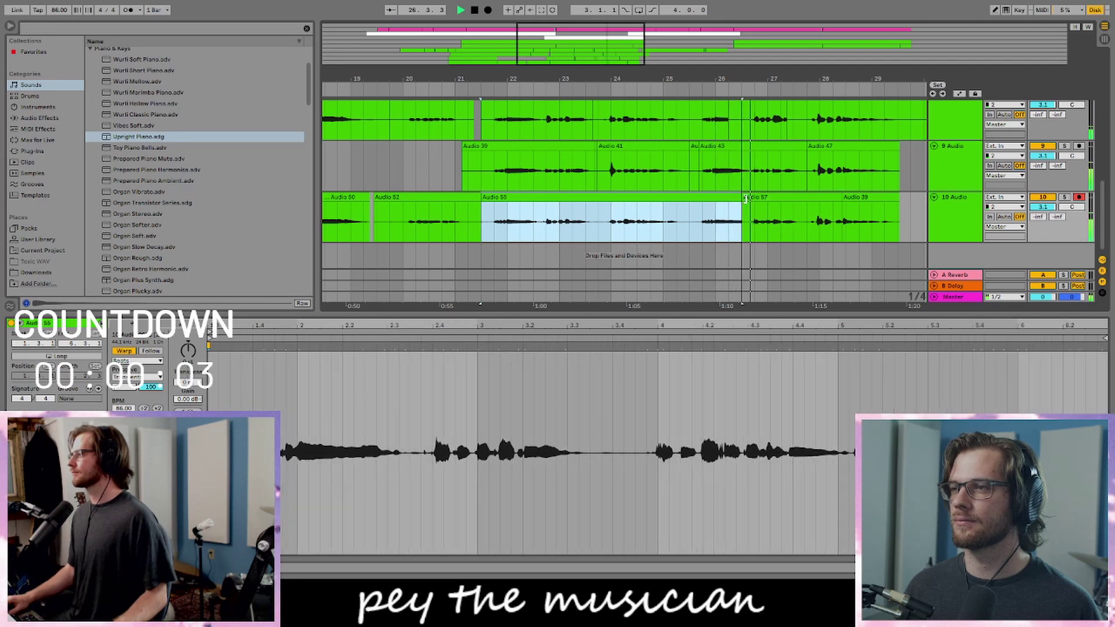
# - Punch in a replacement vocal phrase on track 10 from about bar 25.3 to bar 27.4
pyautogui.click(690, 228)
pyautogui.press('space')
pyautogui.press('F9')
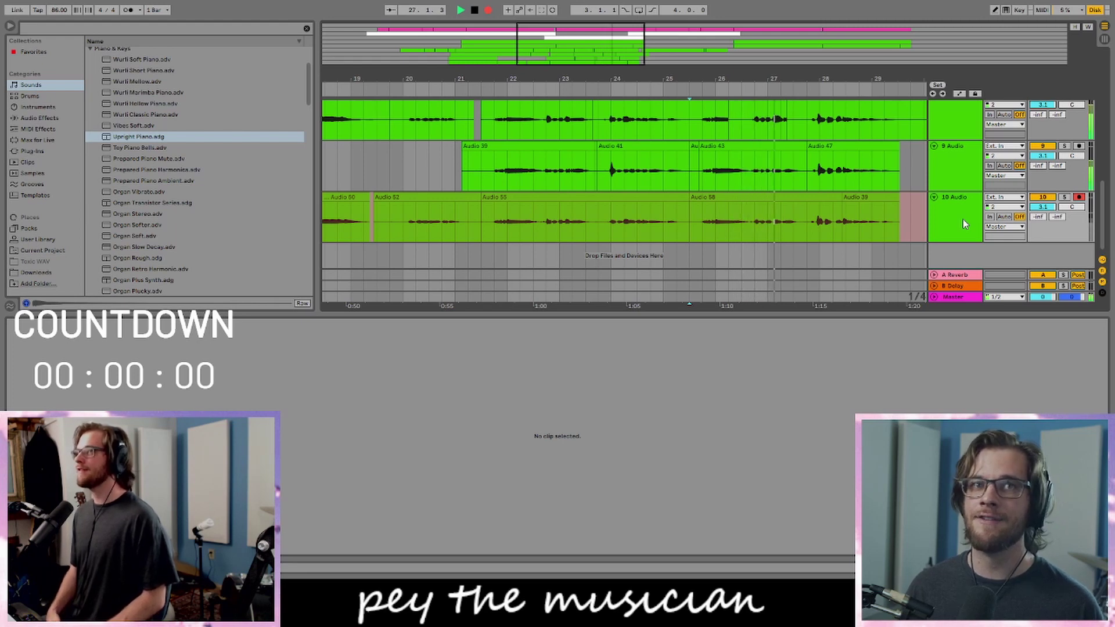
pyautogui.press('F9')
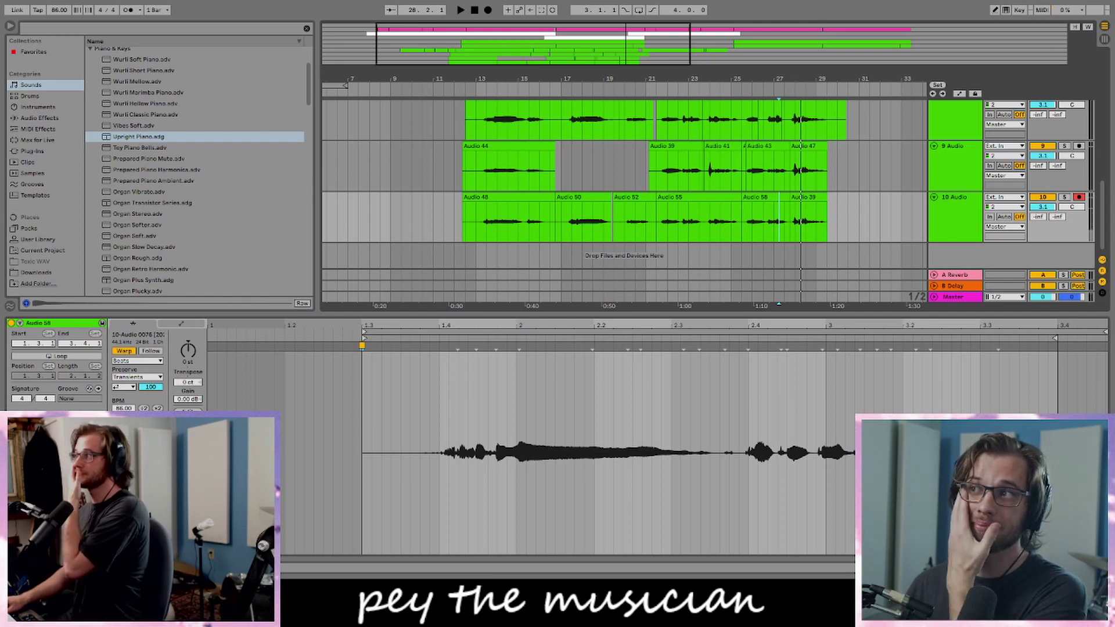
# - Review the whole arrangement across all tracks, from the upright piano parts down to the newest vocal layer
pyautogui.moveTo(541, 81); pyautogui.dragTo(542, 29)
pyautogui.scroll(6, 413, 163)
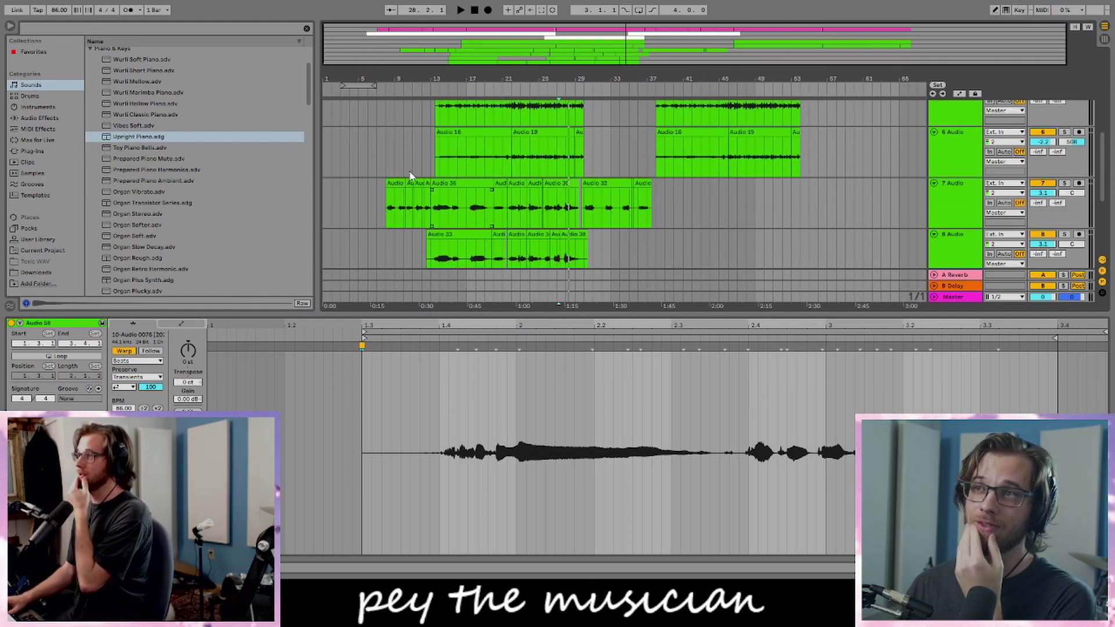
pyautogui.scroll(3, 410, 201)
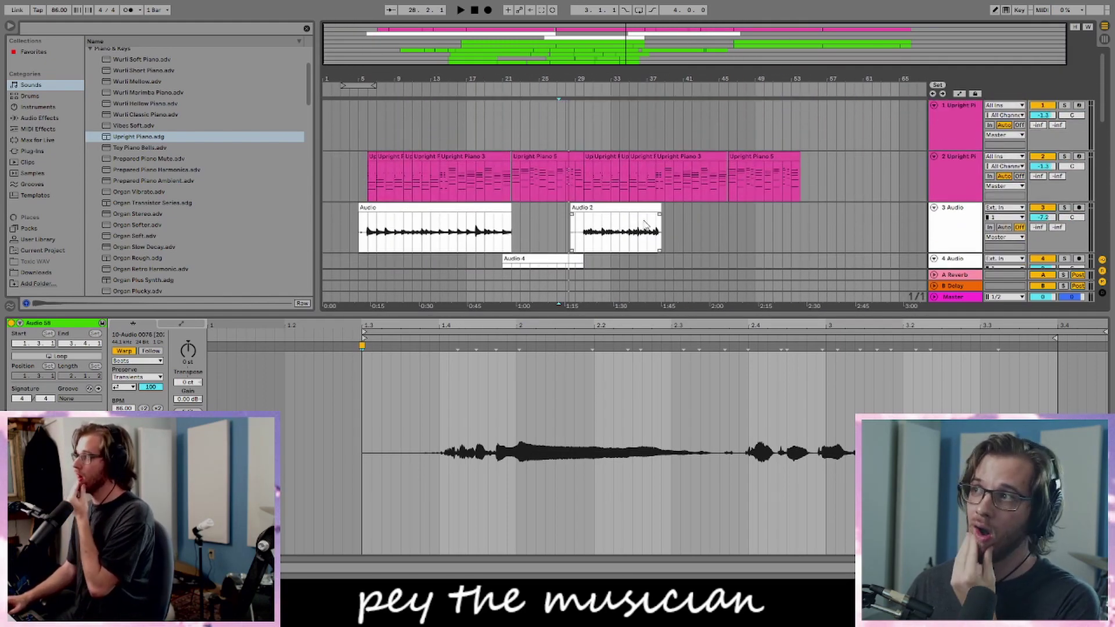
pyautogui.scroll(-6, 543, 242)
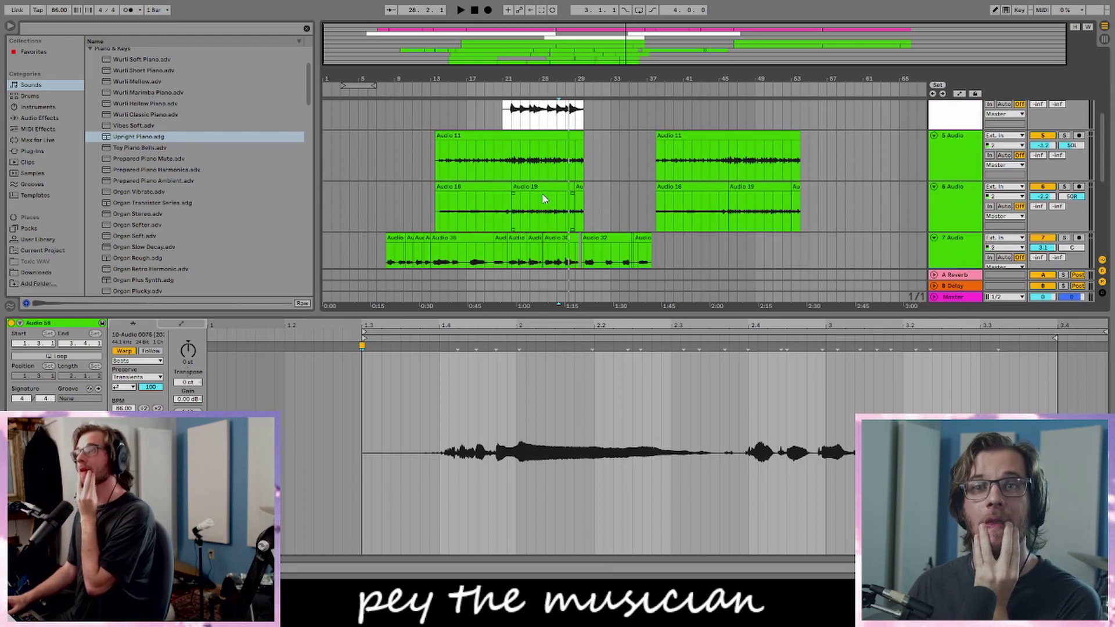
pyautogui.scroll(-5, 543, 199)
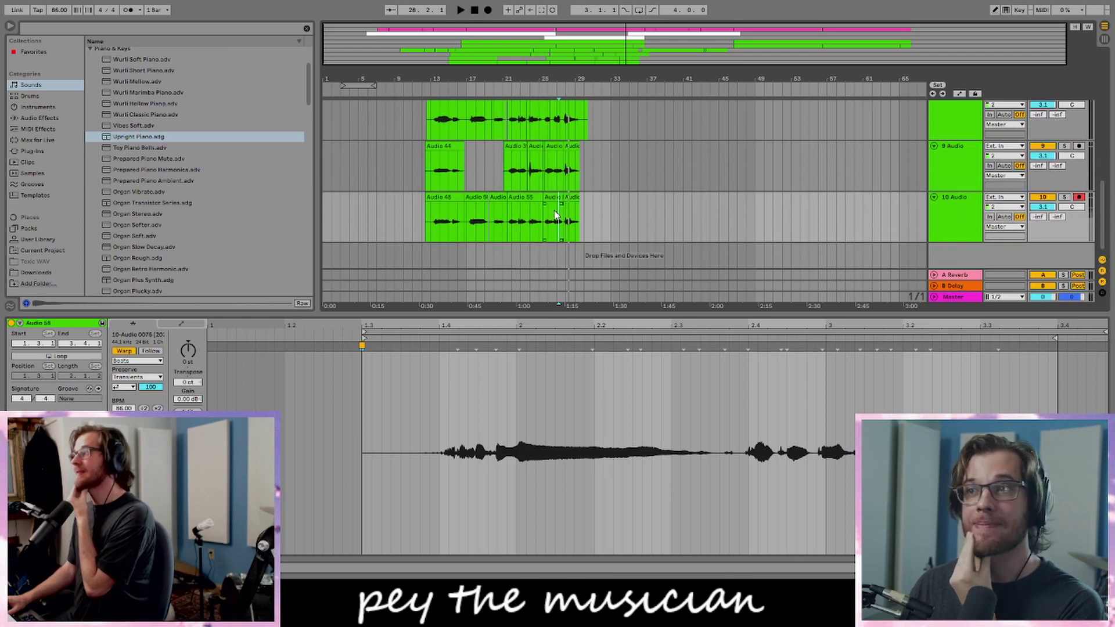
pyautogui.scroll(12, 575, 214)
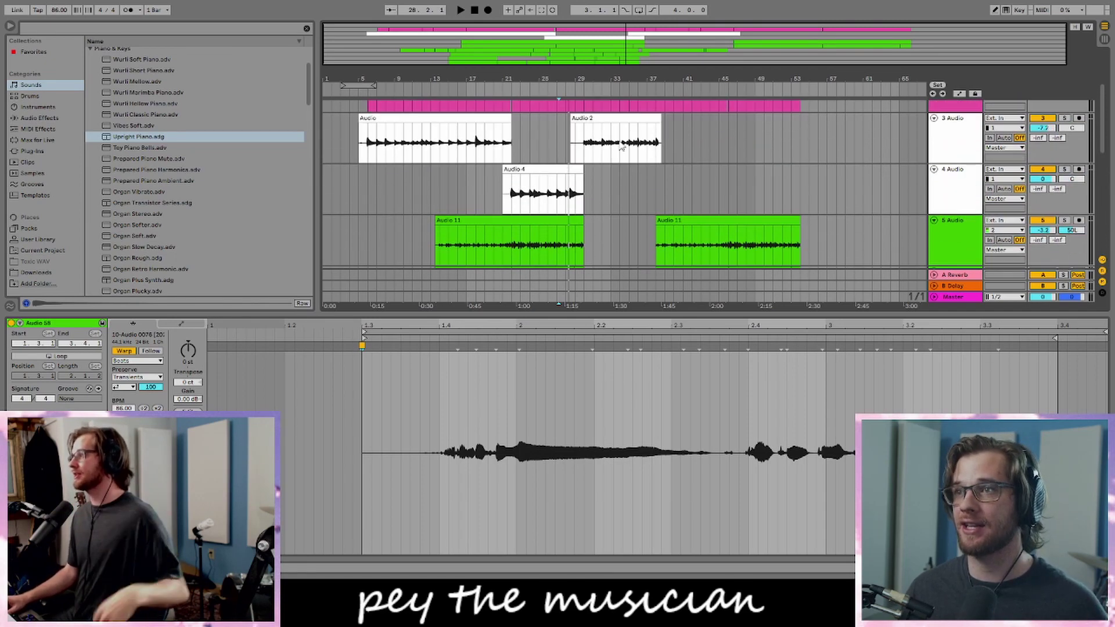
# - Try the Wurli Mellow preset in place of the upright piano on track 2, play it from bar 6, and undo the swap
pyautogui.scroll(-4, 581, 192)
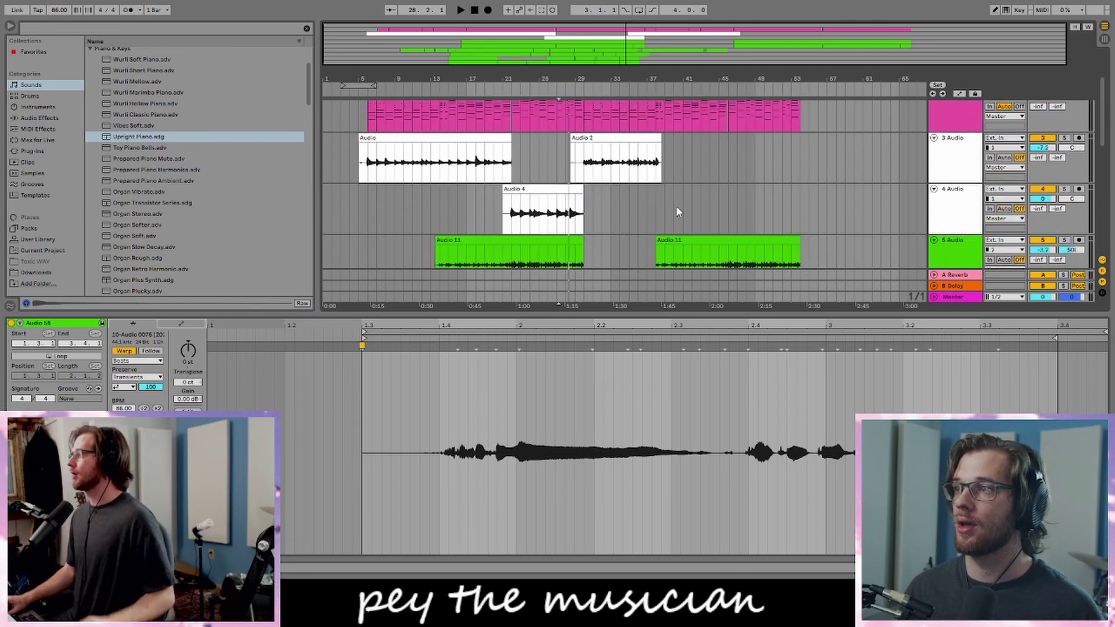
pyautogui.scroll(3, 639, 204)
pyautogui.scroll(1, 545, 192)
pyautogui.click(408, 179)
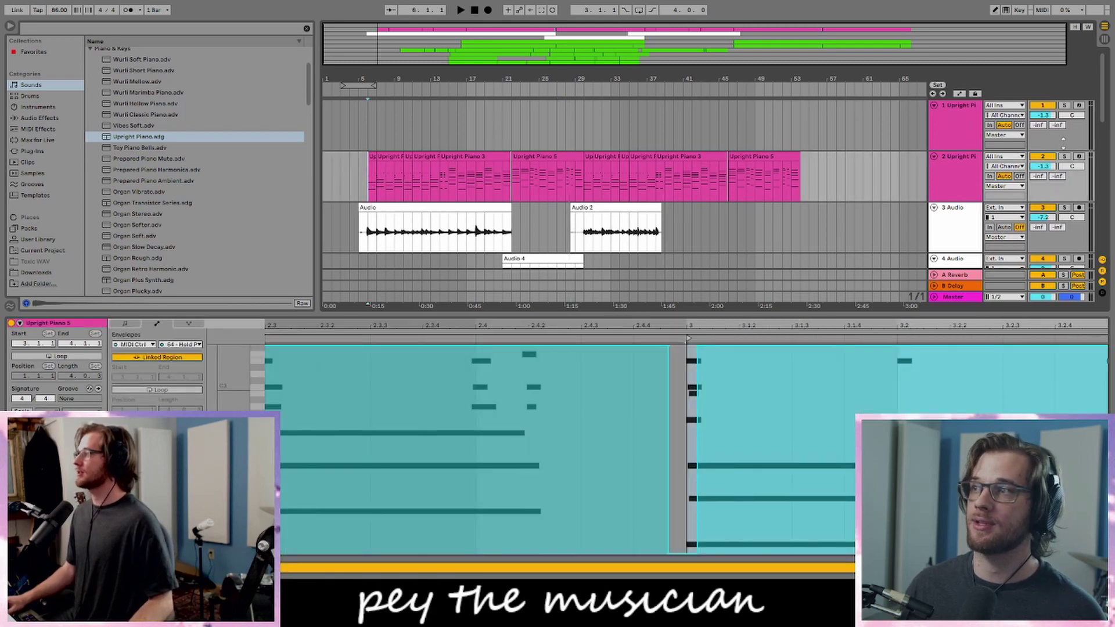
pyautogui.click(952, 181)
pyautogui.scroll(2, 174, 145)
pyautogui.moveTo(137, 127); pyautogui.dragTo(514, 189)
pyautogui.click(1065, 157)
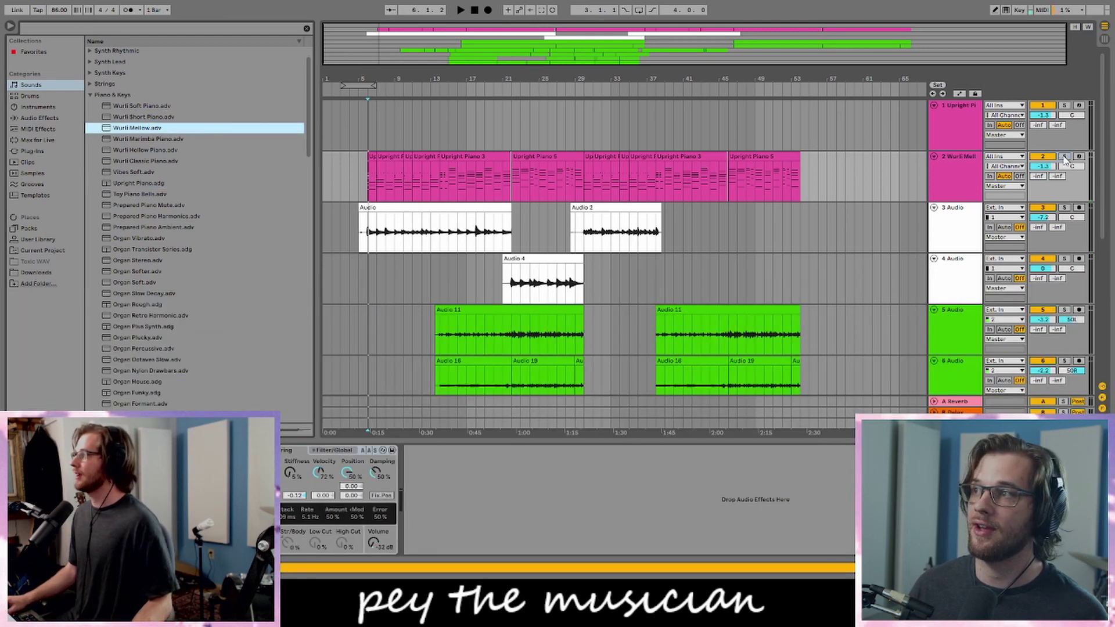
pyautogui.click(1065, 157)
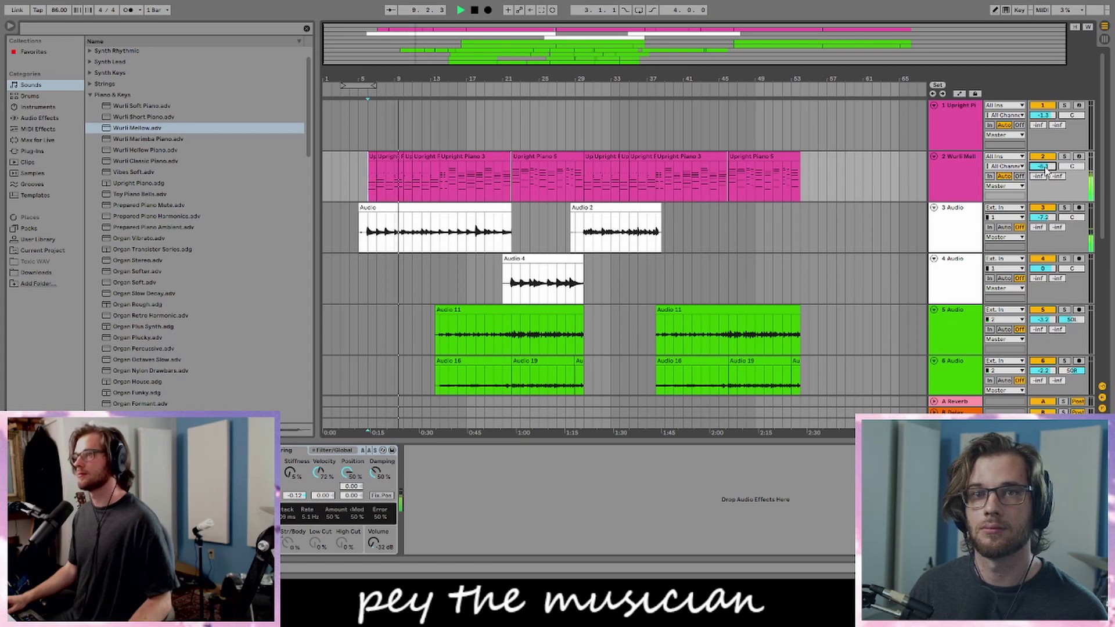
pyautogui.hotkey('ctrl', 'z')
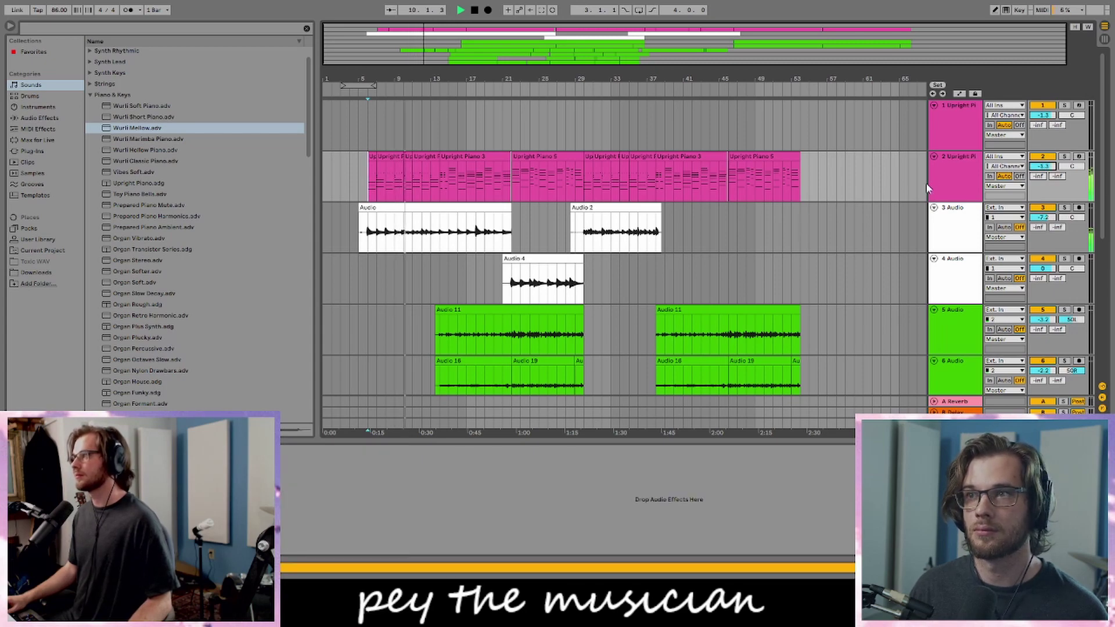
# - Trim the starts of the clips on grouped vocal tracks 9 to 11 to about bar 13.2, in line with track 7's clip
pyautogui.scroll(-5, 885, 273)
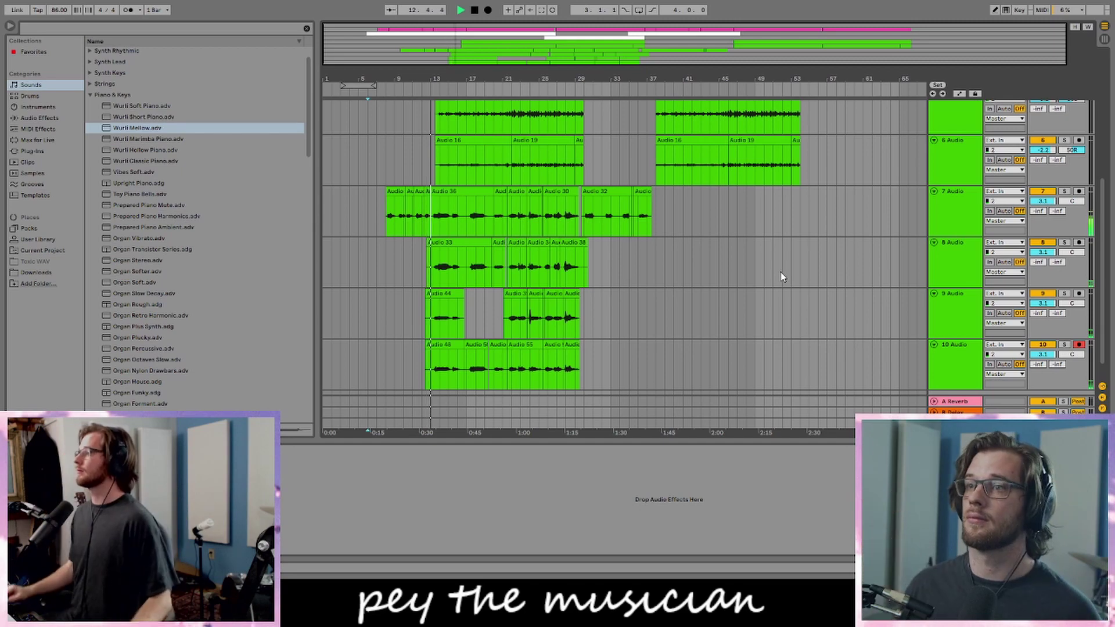
pyautogui.scroll(-1, 750, 231)
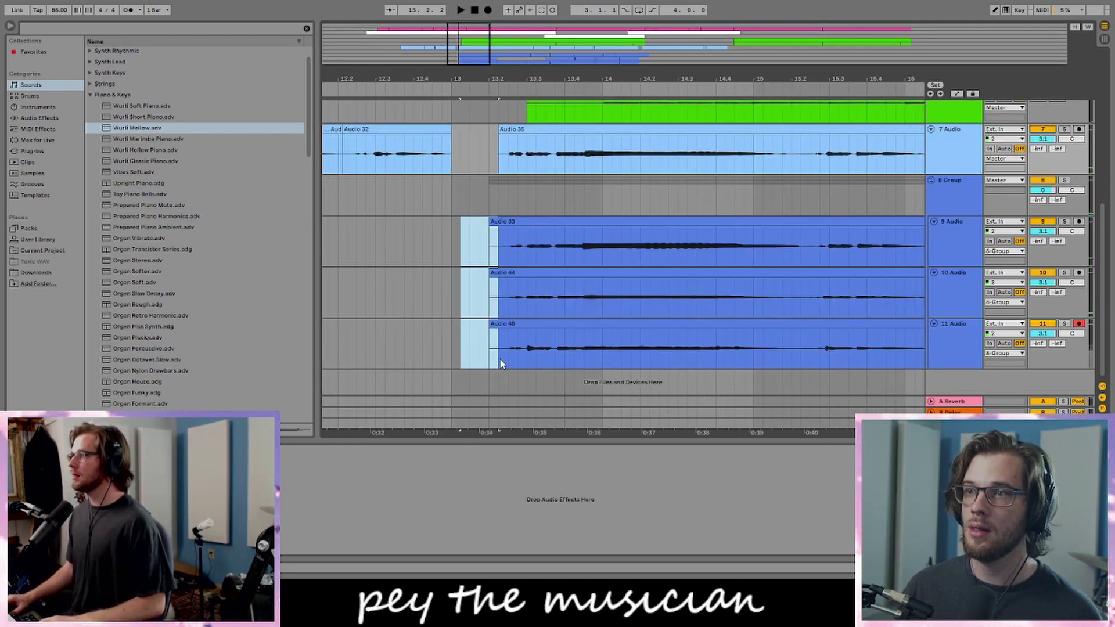
pyautogui.press('Delete')
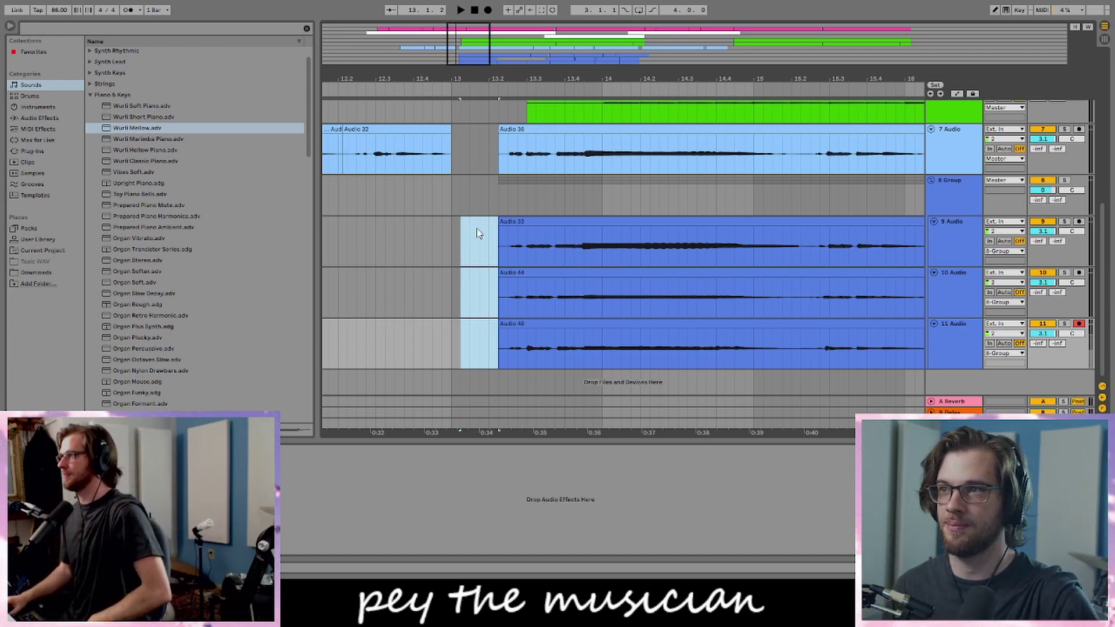
# - Set the volume of vocal track 9 to -6.2 and track 10 to -7.3, and pan track 9 to 50L during playback
pyautogui.click(943, 254)
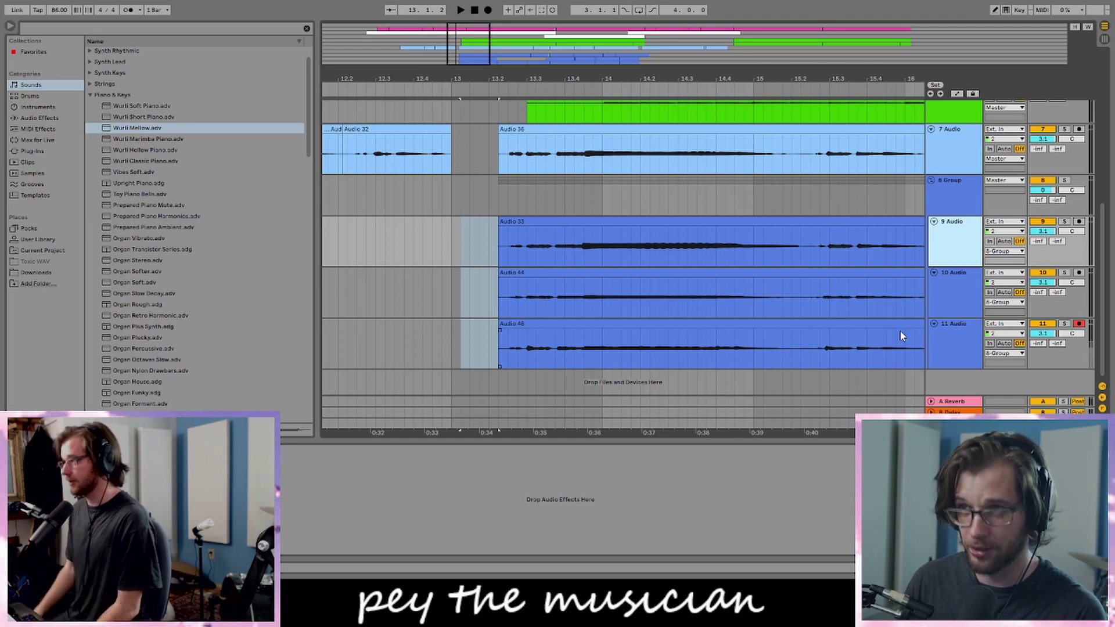
pyautogui.moveTo(490, 27); pyautogui.dragTo(581, 24)
pyautogui.press('space')
pyautogui.moveTo(1042, 283); pyautogui.dragTo(1043, 308)
pyautogui.click(1042, 231)
pyautogui.moveTo(1048, 196); pyautogui.dragTo(1048, 206)
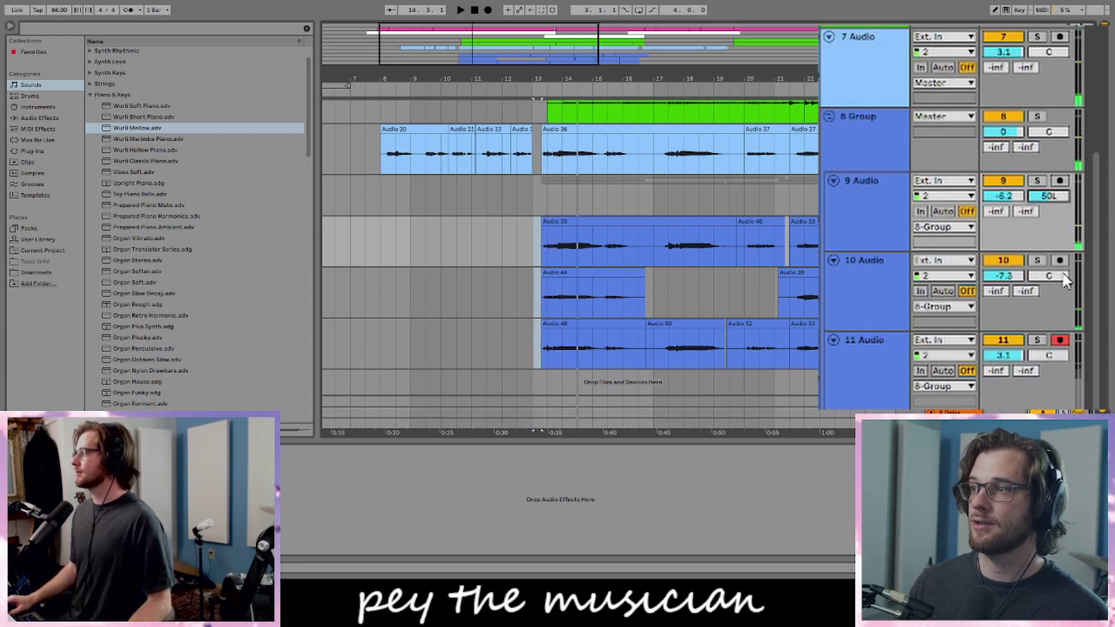
# - Set vocal track 11's volume to -4.5, pan it to 50R, and reset track 10's pan to centre during playback
pyautogui.press('space')
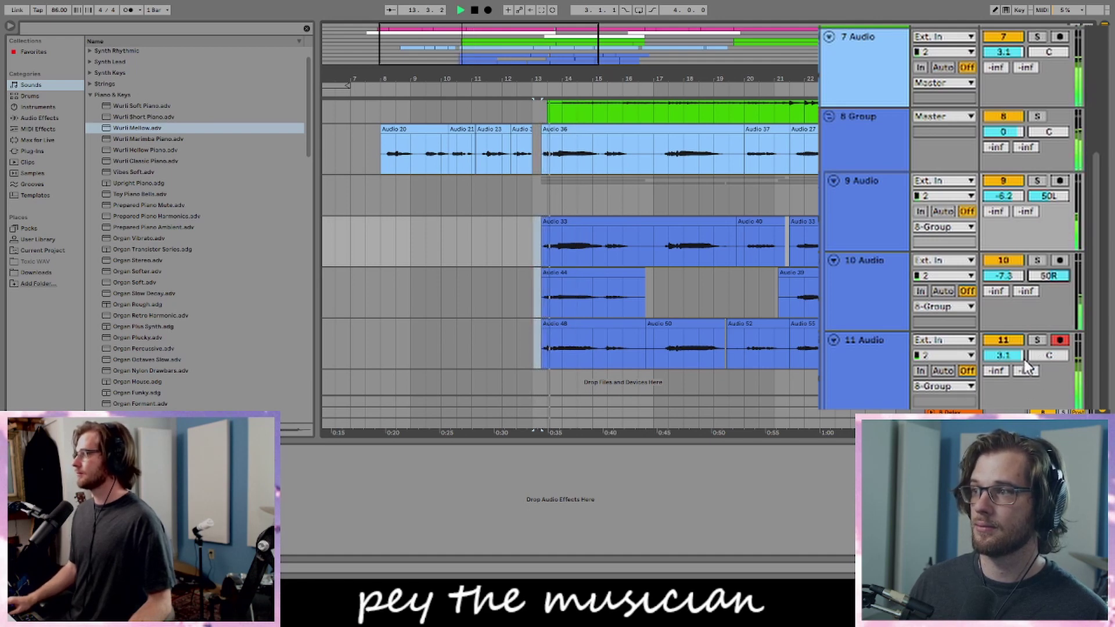
pyautogui.moveTo(1014, 355); pyautogui.dragTo(1014, 364)
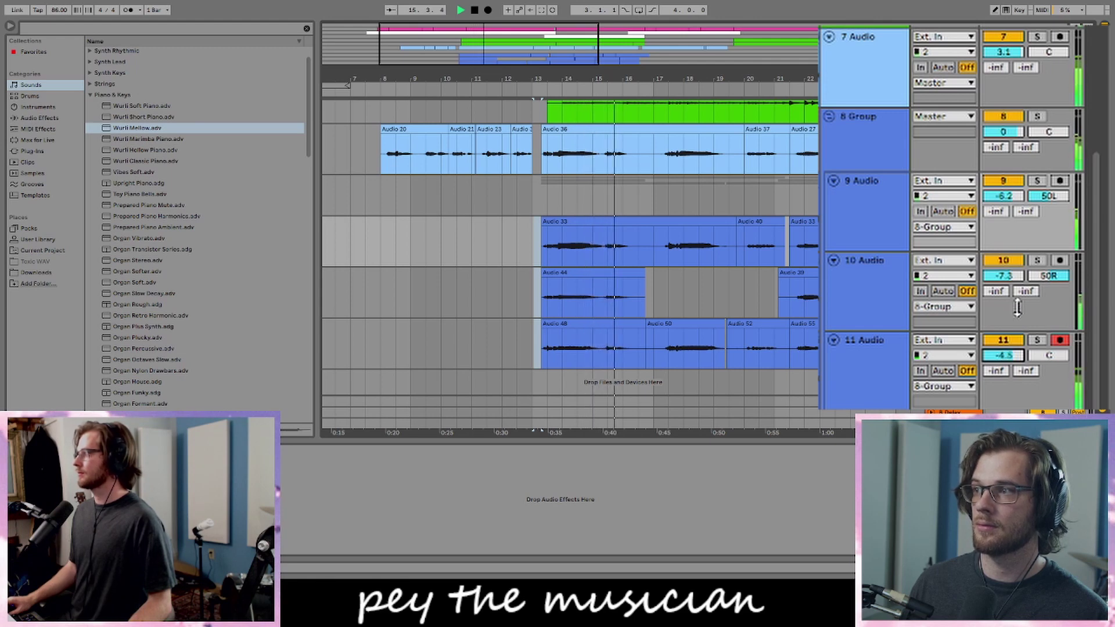
pyautogui.press('-')
pyautogui.moveTo(703, 78); pyautogui.dragTo(669, 81)
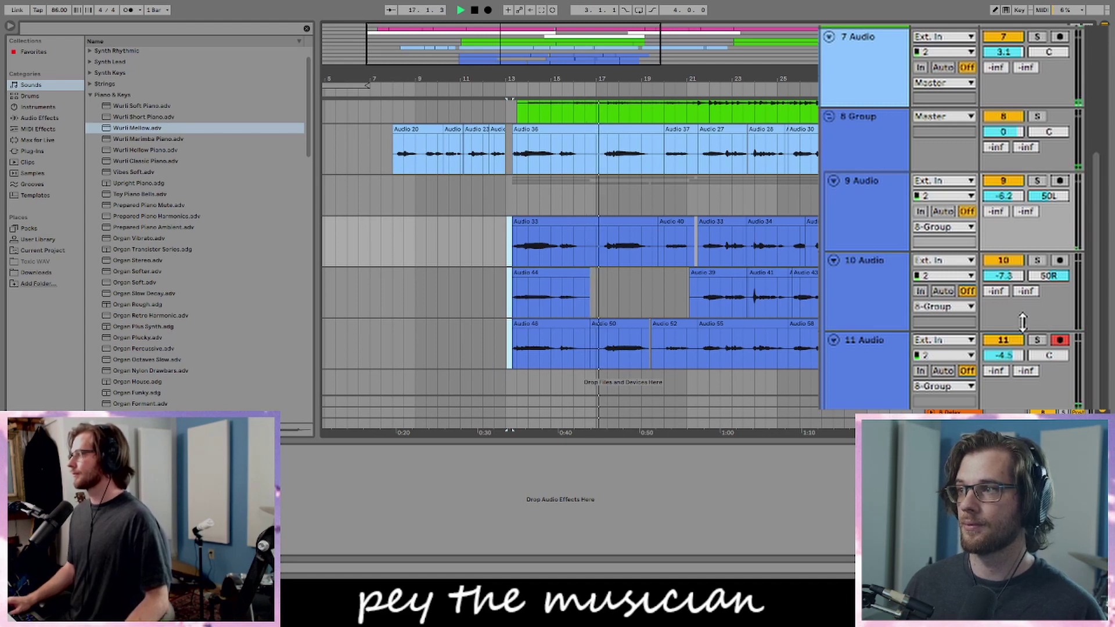
pyautogui.moveTo(1049, 355); pyautogui.dragTo(1049, 326)
pyautogui.click(1056, 277)
pyautogui.press('Delete')
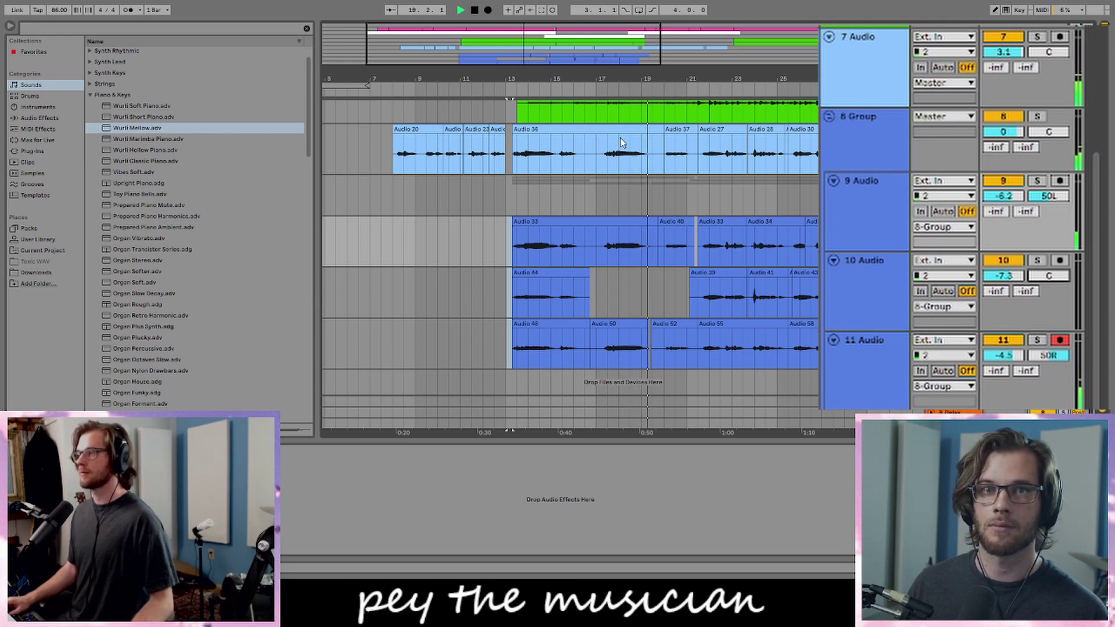
# - Delete the gap between phrases from about bar 19.2 to bar 20 on grouped vocal tracks 9 to 11
pyautogui.moveTo(625, 79); pyautogui.dragTo(472, 151)
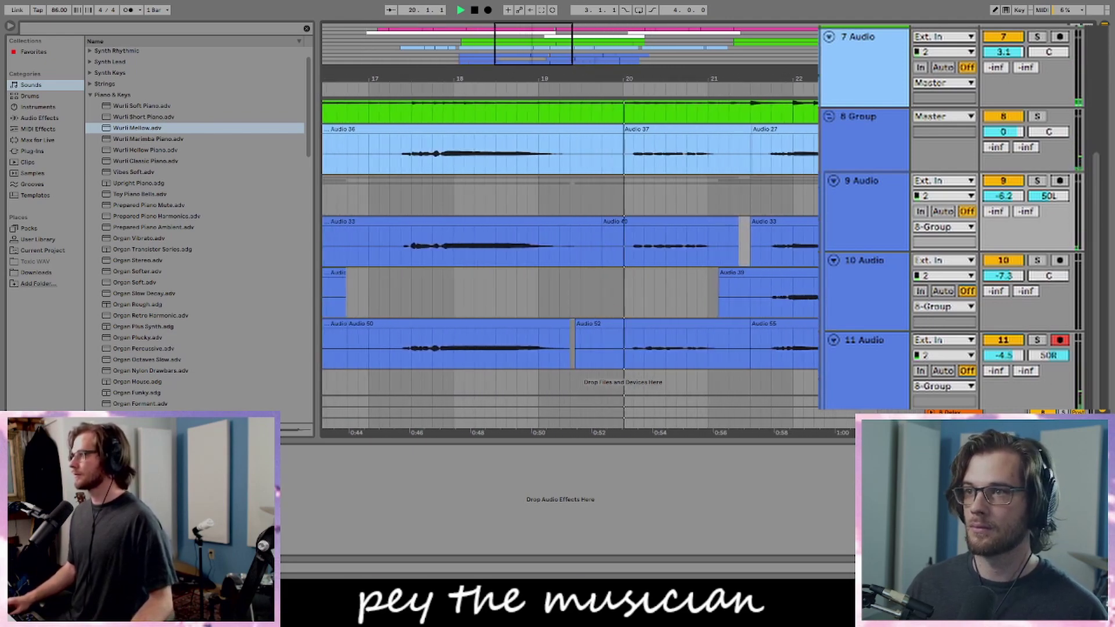
pyautogui.moveTo(634, 357); pyautogui.dragTo(568, 251)
pyautogui.press('Delete')
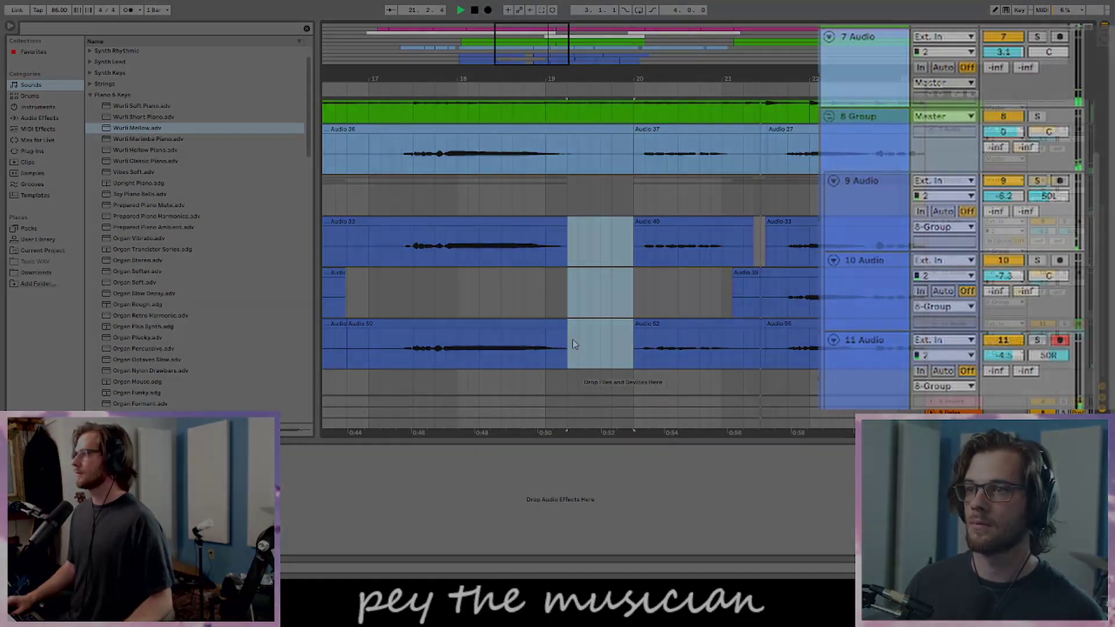